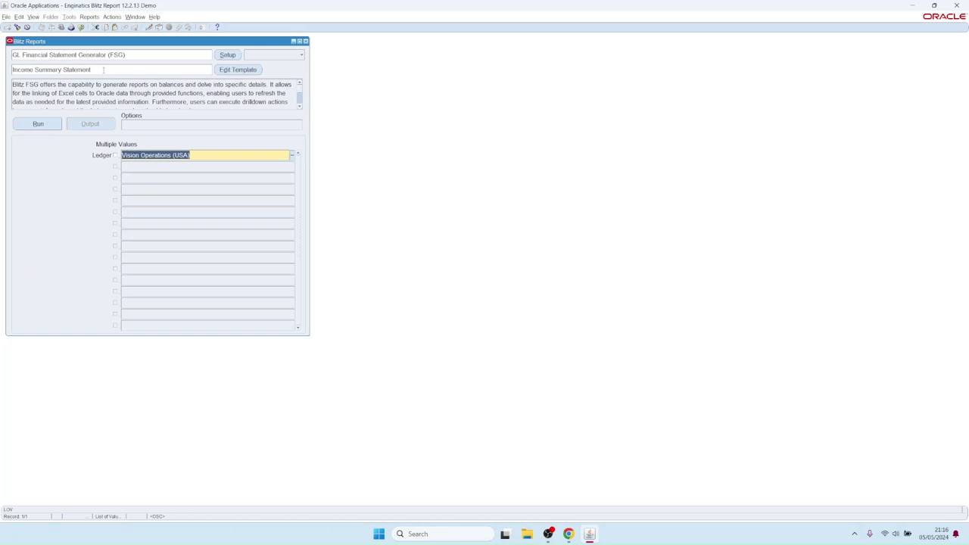
- Run the GL Financial Statement Generator (FSG) report with the Default template
{"action": "double_click", "coordinate": [104, 70]}
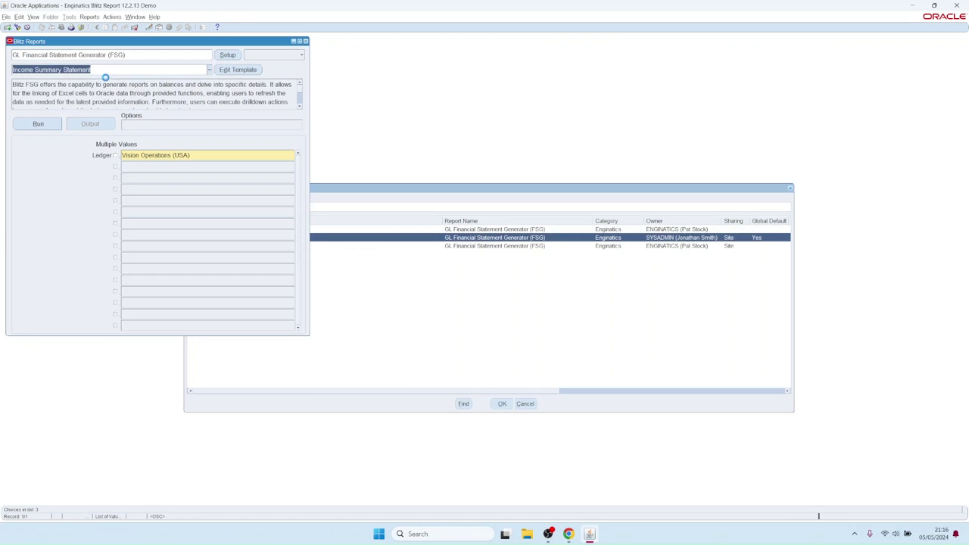
{"action": "key", "text": "Return"}
{"action": "left_click", "coordinate": [39, 124]}
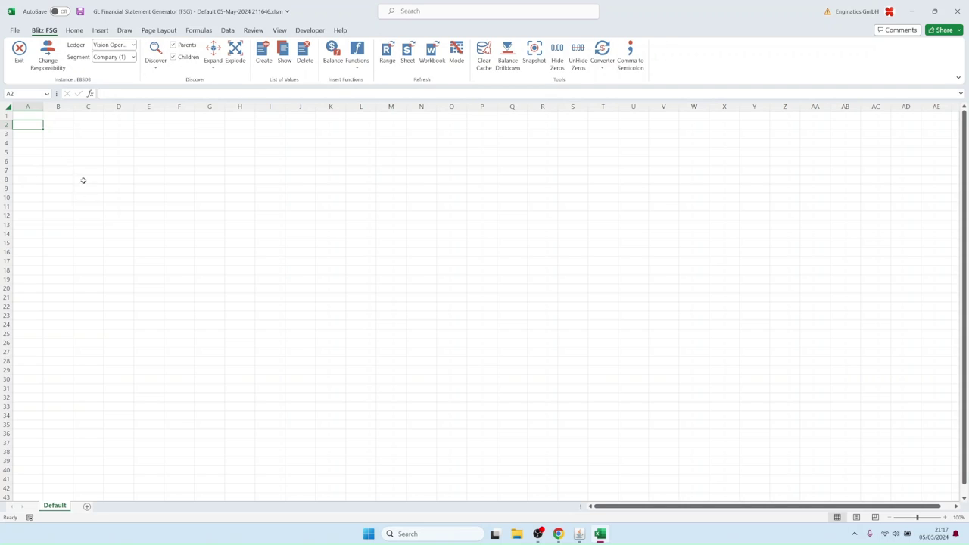
- Discover all Account (3) segment values downward from cell A2 and widen column B to fit the descriptions
{"action": "left_click", "coordinate": [129, 57]}
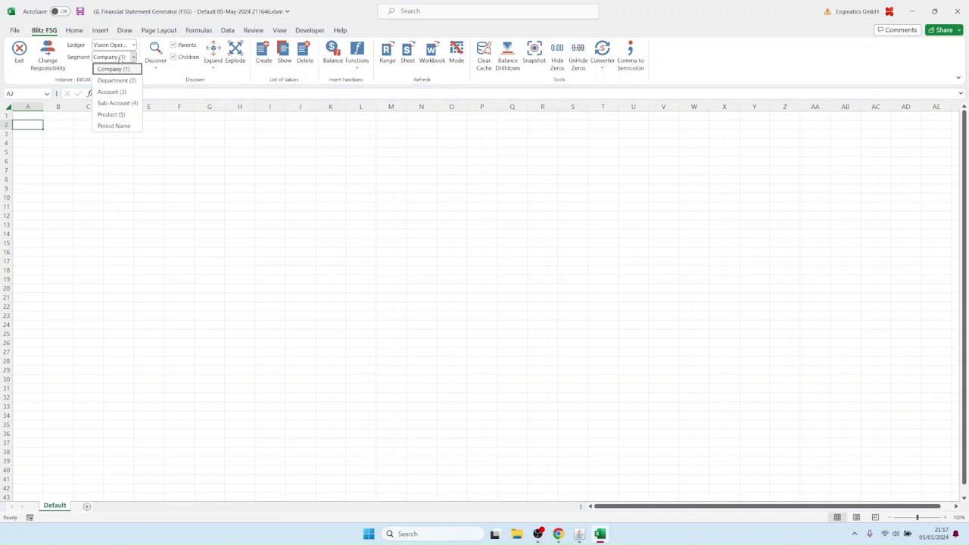
{"action": "left_click", "coordinate": [116, 97]}
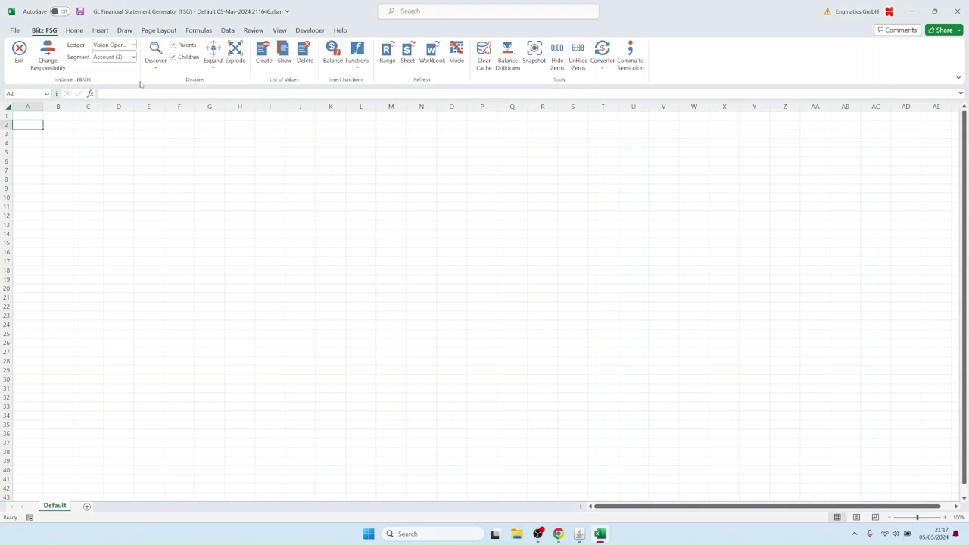
{"action": "left_click", "coordinate": [156, 54]}
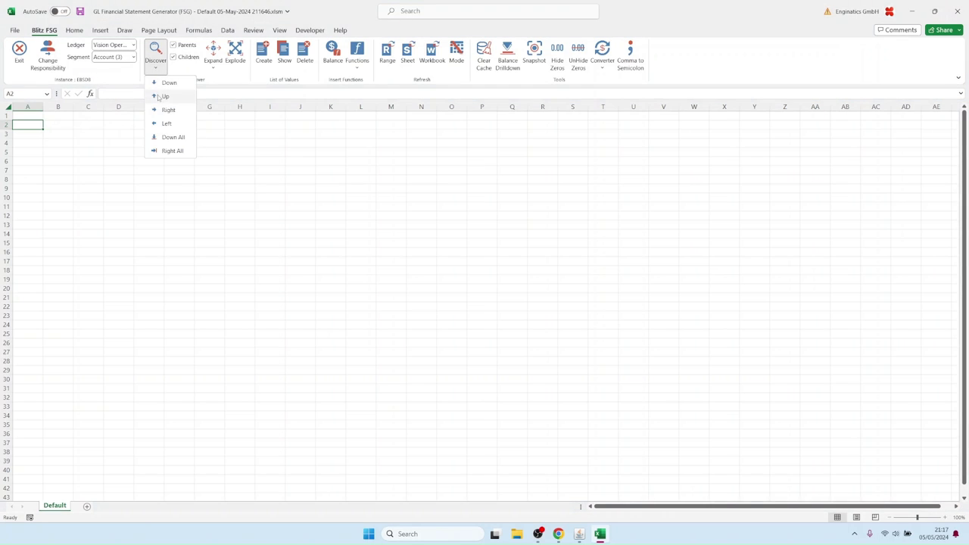
{"action": "left_click", "coordinate": [171, 139]}
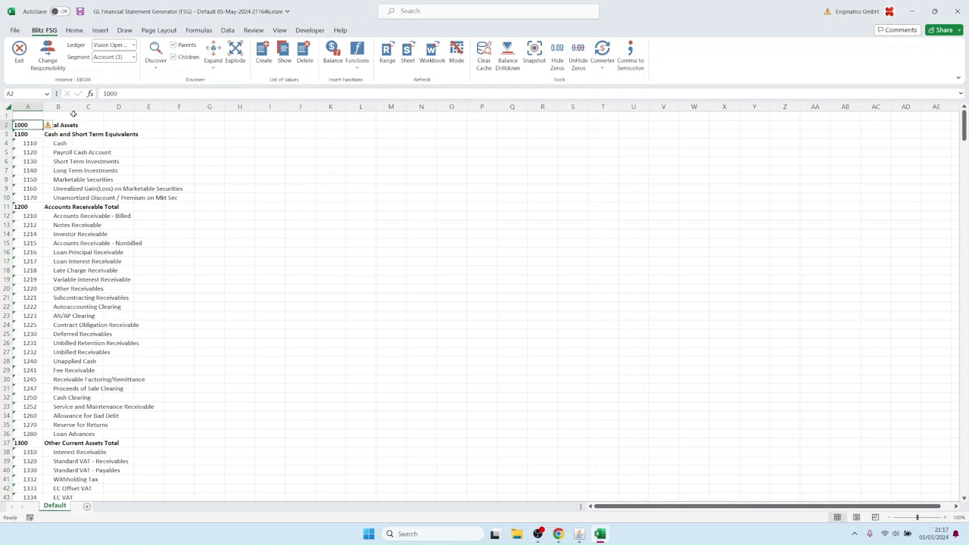
{"action": "left_click_drag", "start_coordinate": [74, 107], "coordinate": [203, 106]}
- Create a Period Name list of values in cell C1
{"action": "left_click", "coordinate": [222, 116]}
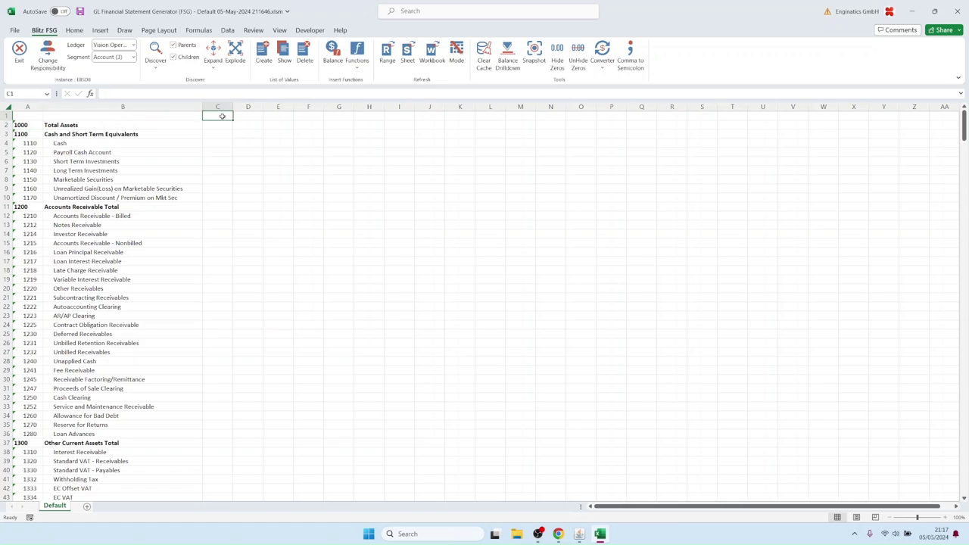
{"action": "left_click", "coordinate": [264, 60]}
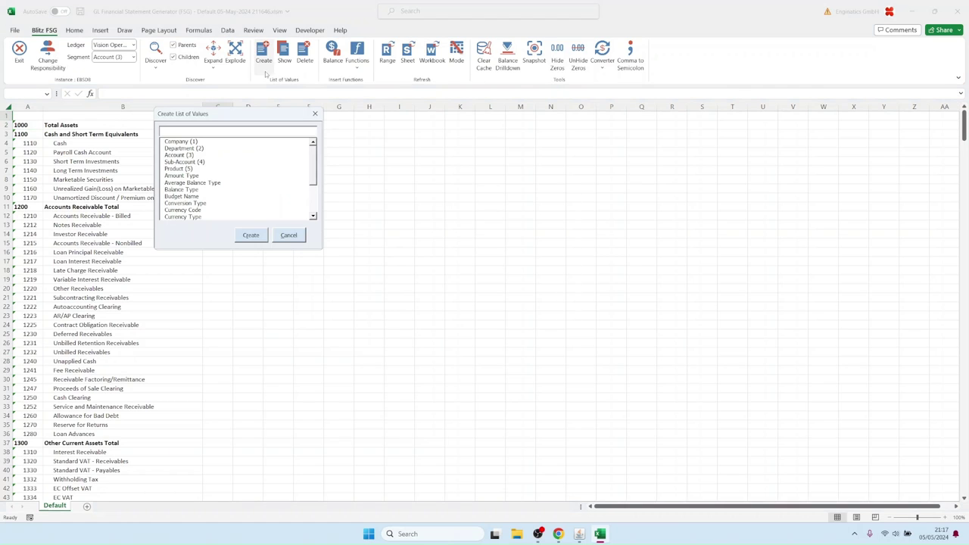
{"action": "type", "text": "per"}
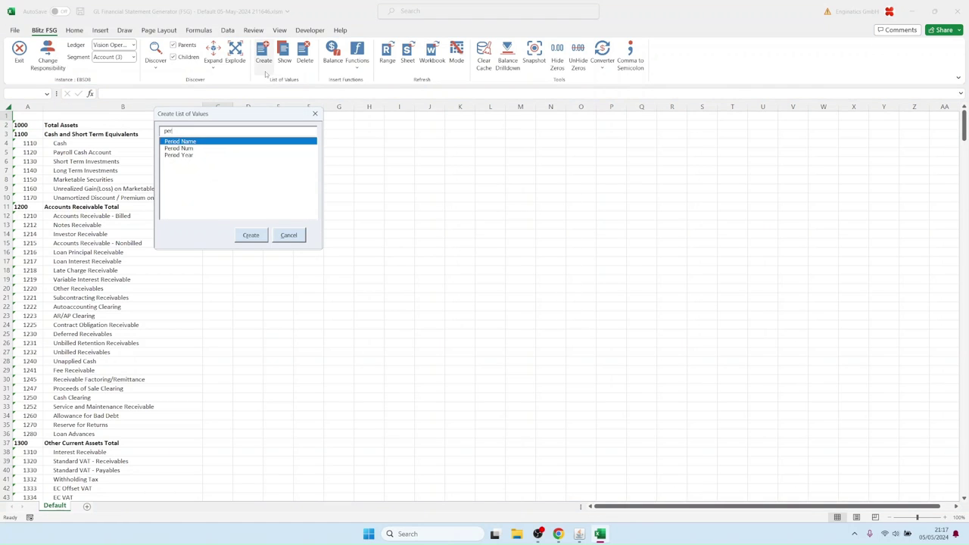
{"action": "key", "text": "Return"}
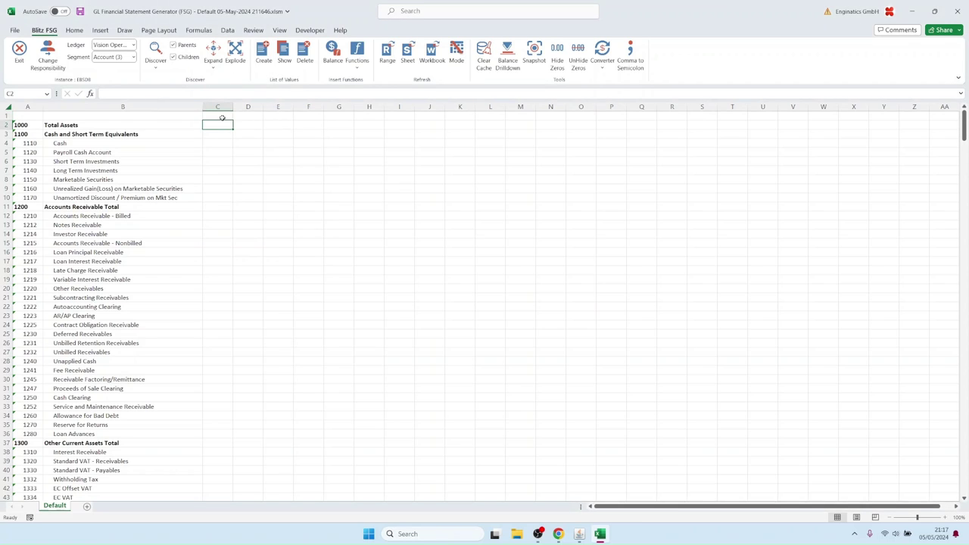
- Choose Jan-08 from the list of values in cell C1 as the period name
{"action": "double_click", "coordinate": [222, 119]}
{"action": "type", "text": "j"}
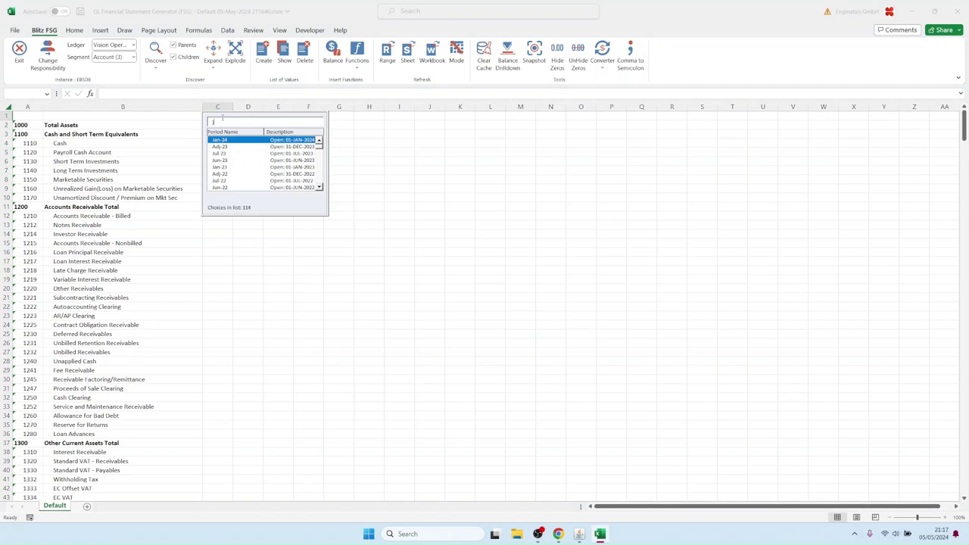
{"action": "type", "text": "an-08"}
{"action": "key", "text": "Return"}
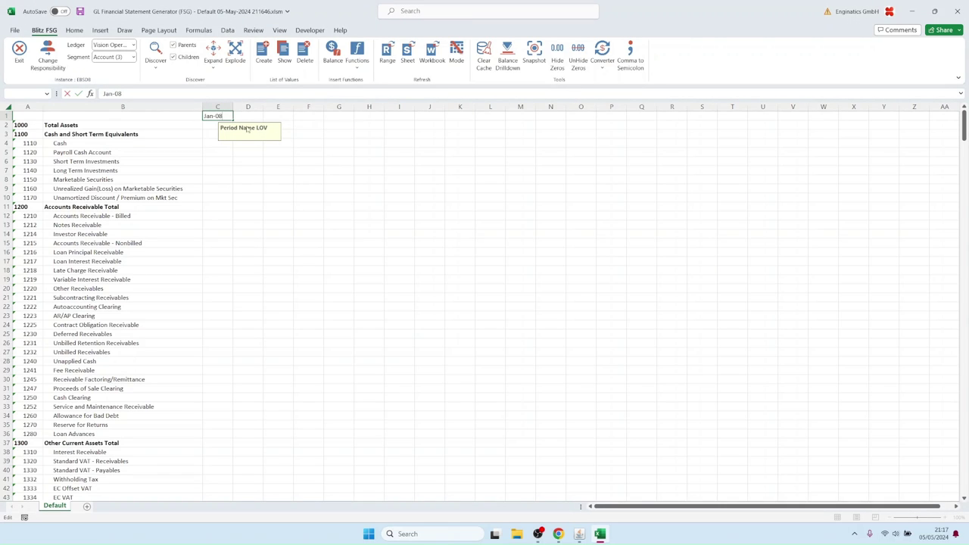
- Discover the Period Name values to the right across C1:N1, filling the months from Jan-08 to Dec-08
{"action": "left_click", "coordinate": [219, 116]}
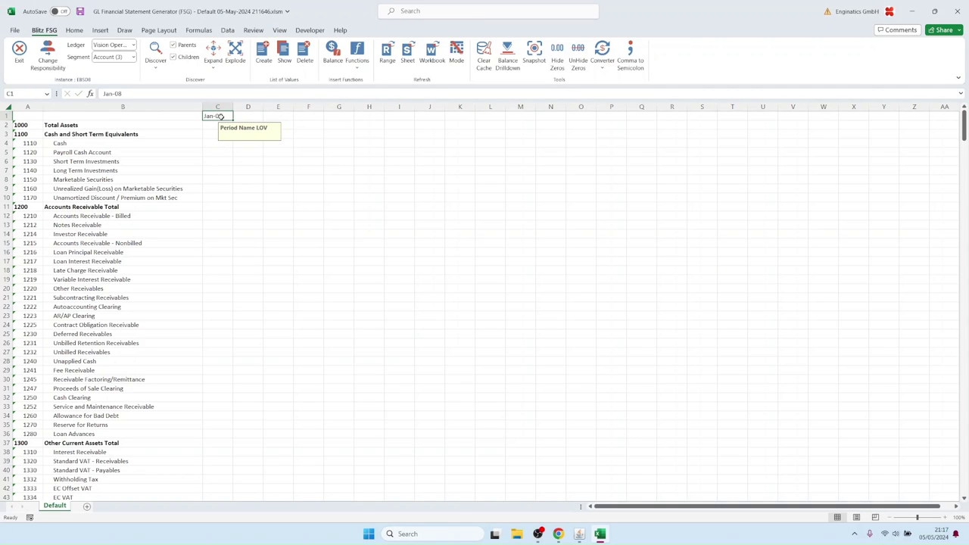
{"action": "key", "text": "shift+Right"}
{"action": "key", "text": "shift+Right"}
{"action": "key", "text": "shift+Right"}
{"action": "key", "text": "shift+Right"}
{"action": "key", "text": "shift+Right"}
{"action": "key", "text": "shift+Right"}
{"action": "key", "text": "shift+Right"}
{"action": "key", "text": "shift+Right"}
{"action": "key", "text": "shift+Right"}
{"action": "key", "text": "shift+Right"}
{"action": "key", "text": "shift+Right"}
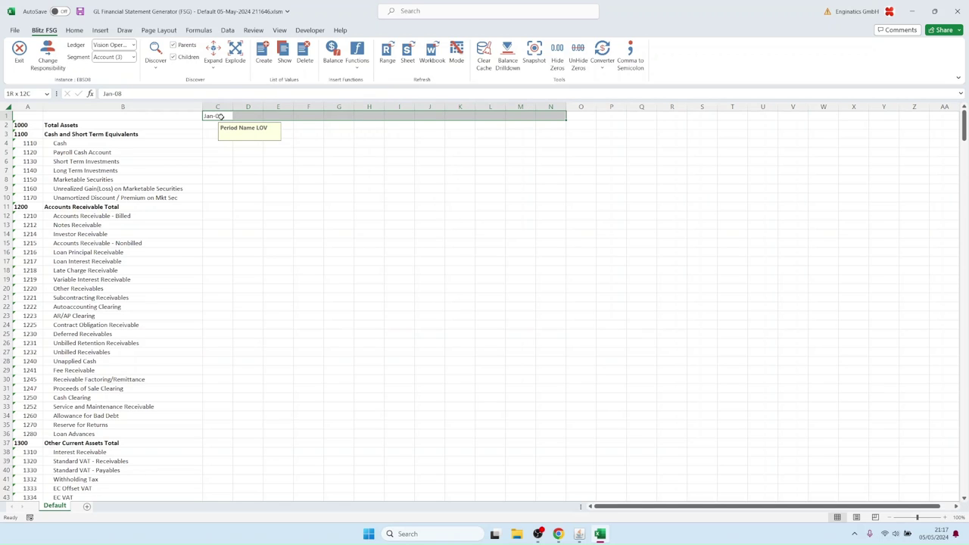
{"action": "left_click", "coordinate": [125, 57]}
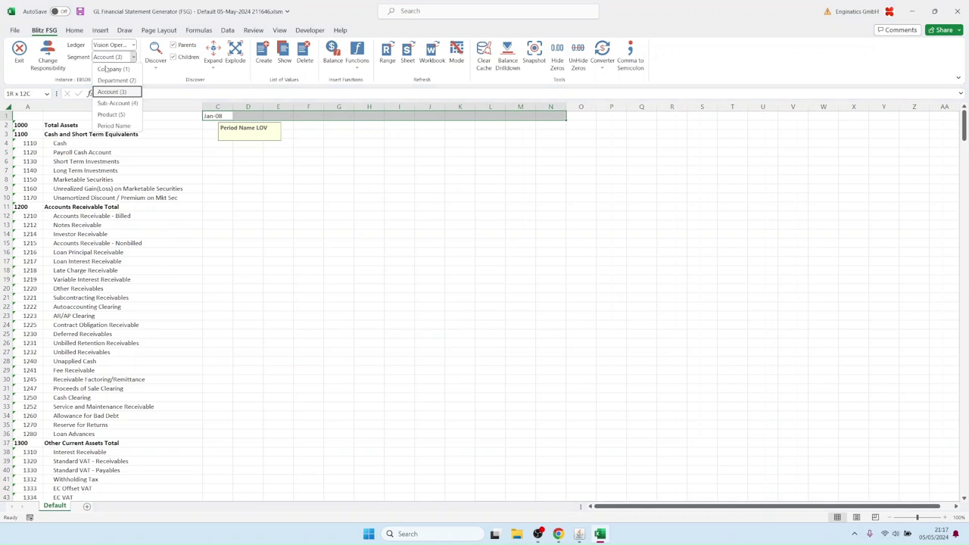
{"action": "left_click", "coordinate": [110, 126]}
{"action": "left_click", "coordinate": [155, 61]}
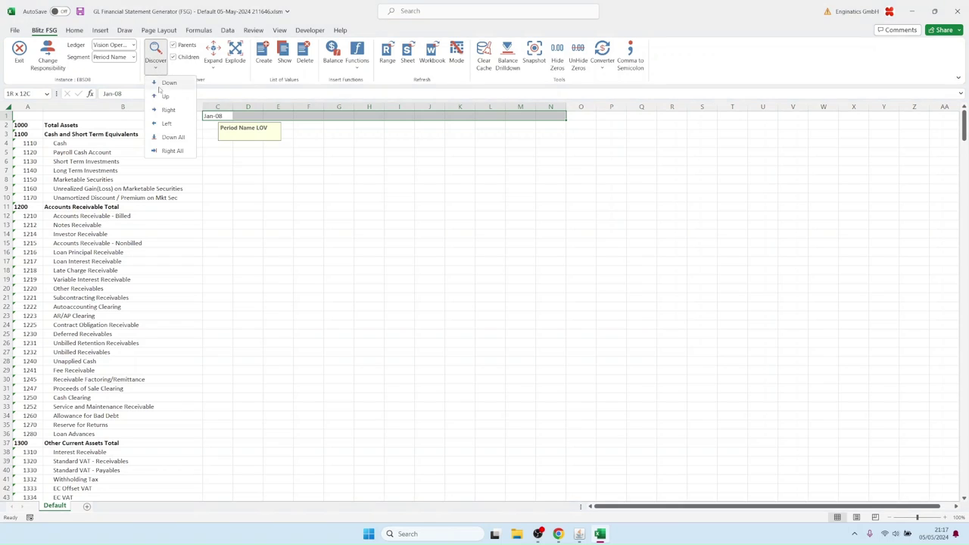
{"action": "left_click", "coordinate": [165, 111]}
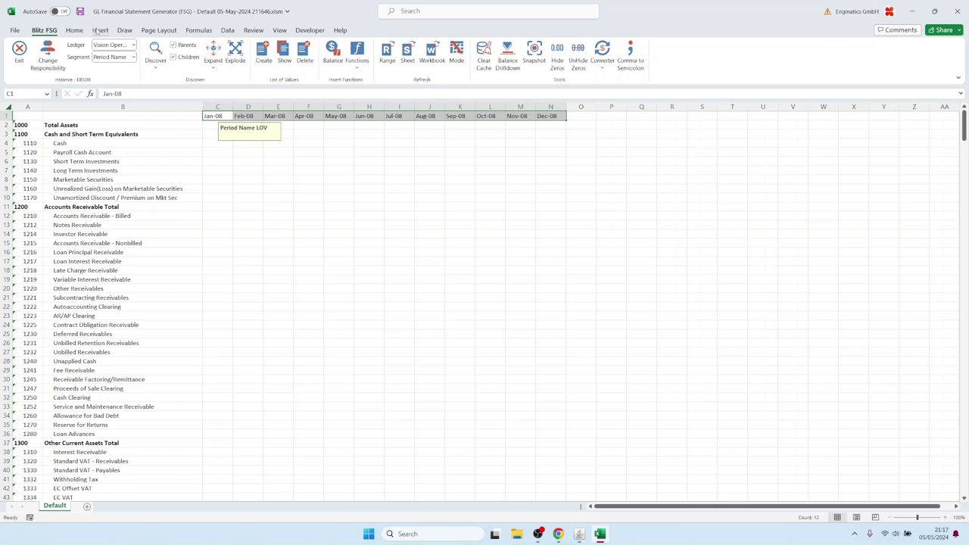
- Make the period headers in C1:N1 bold and freeze the top row of the sheet
{"action": "left_click", "coordinate": [75, 31]}
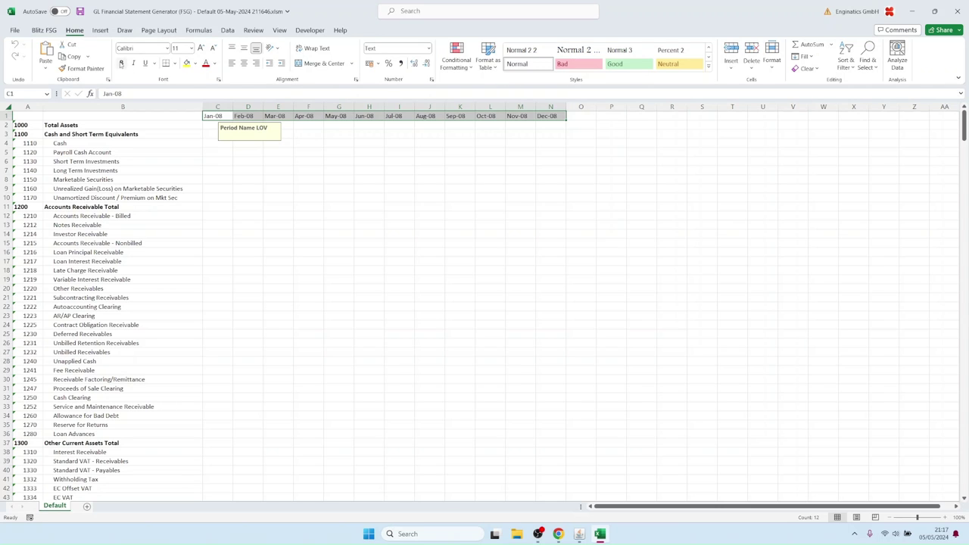
{"action": "left_click", "coordinate": [121, 63]}
{"action": "left_click", "coordinate": [6, 116]}
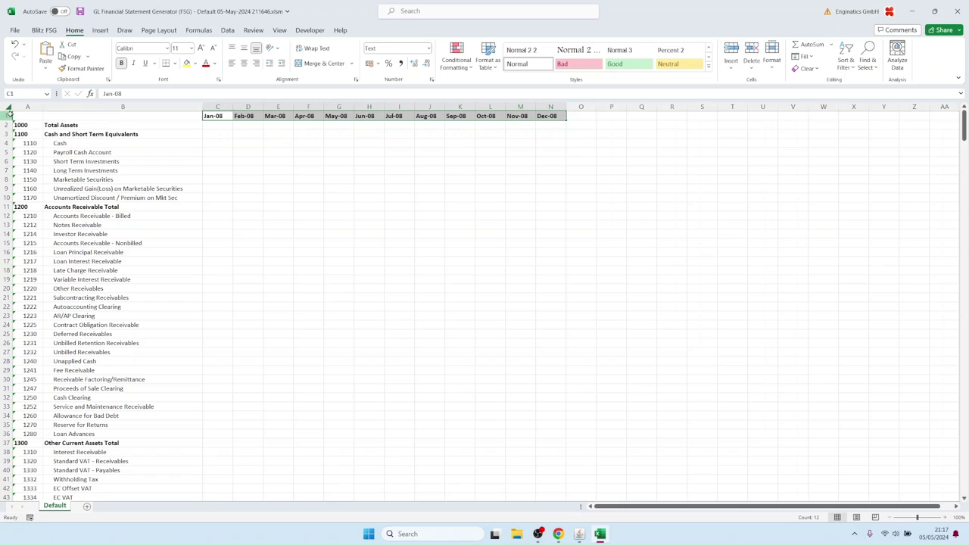
{"action": "left_click", "coordinate": [280, 31]}
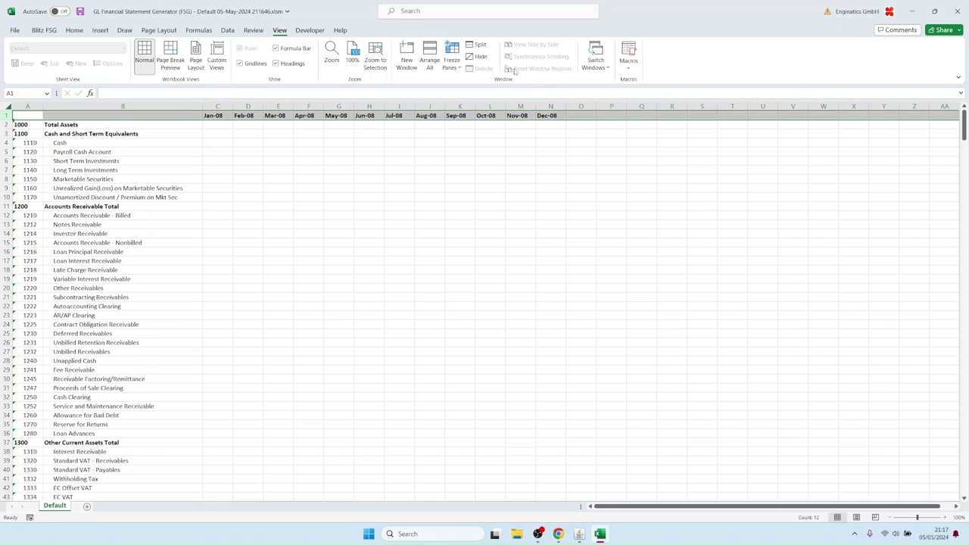
{"action": "left_click", "coordinate": [452, 61]}
{"action": "left_click", "coordinate": [480, 113]}
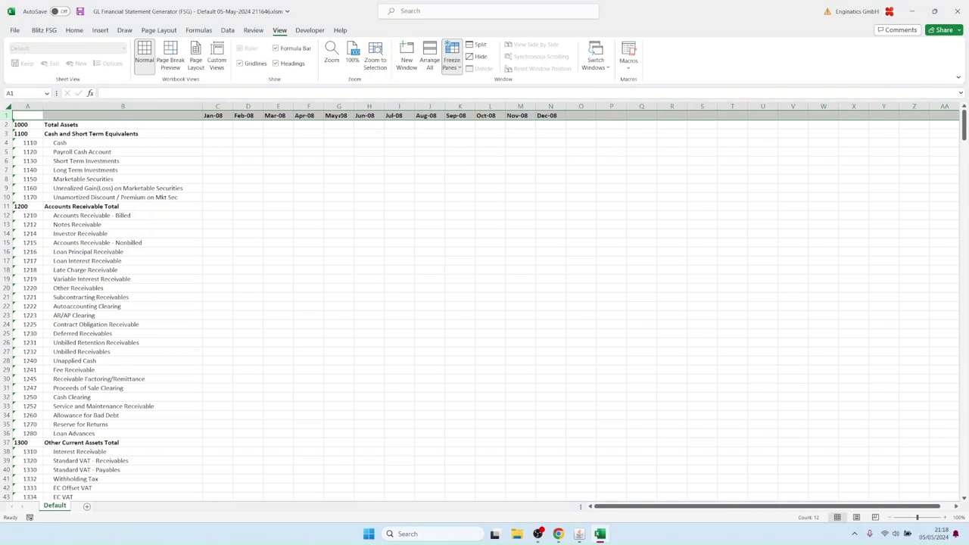
{"action": "left_click", "coordinate": [121, 143]}
{"action": "left_click", "coordinate": [27, 115]}
{"action": "left_click", "coordinate": [44, 31]}
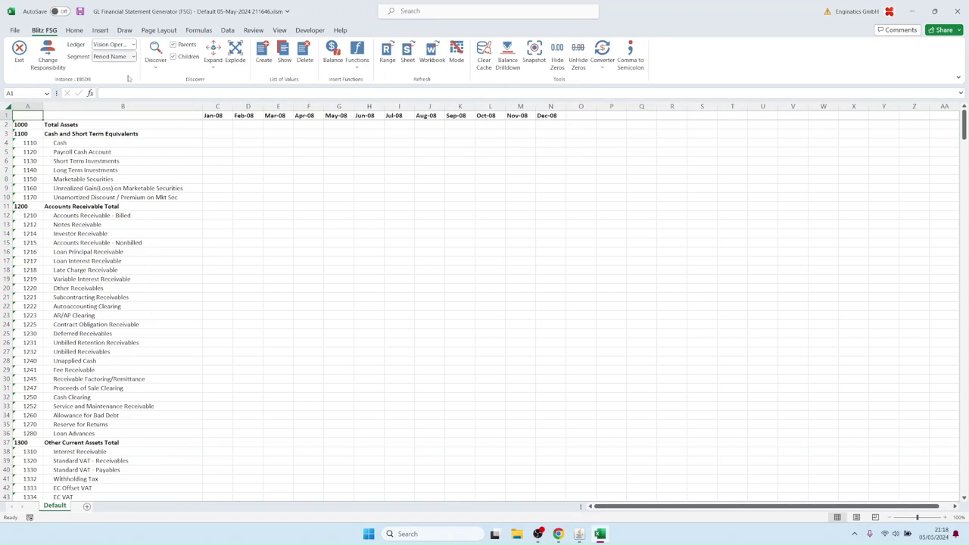
- Examine the account codes in column A and the period names in row 1 that the balances depend on
{"action": "left_click", "coordinate": [212, 126]}
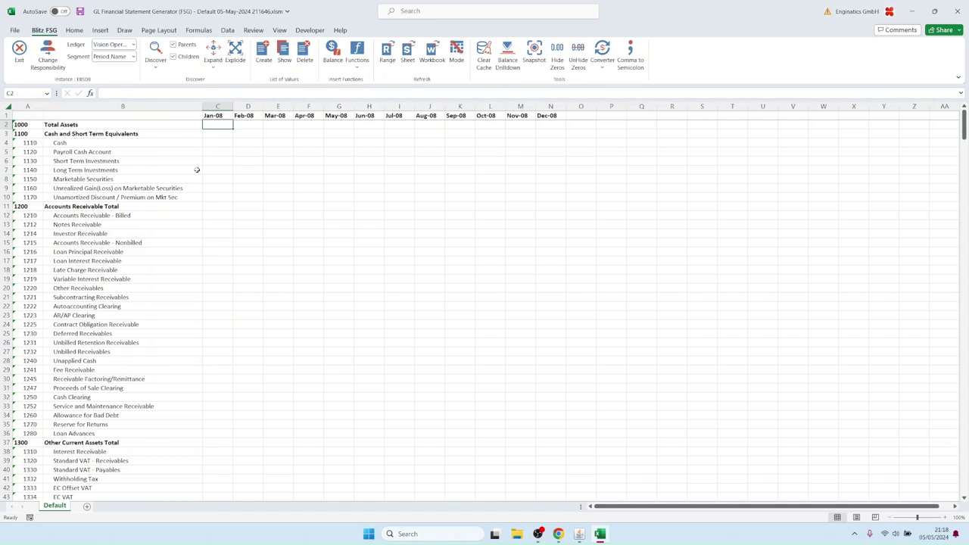
{"action": "left_click_drag", "start_coordinate": [32, 126], "coordinate": [31, 225]}
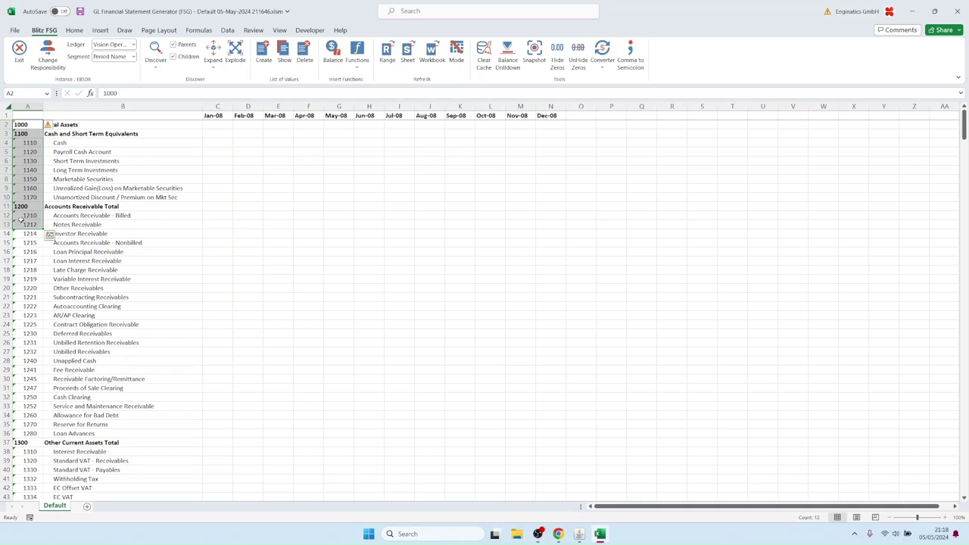
{"action": "left_click", "coordinate": [25, 127]}
{"action": "left_click_drag", "start_coordinate": [27, 142], "coordinate": [32, 178]}
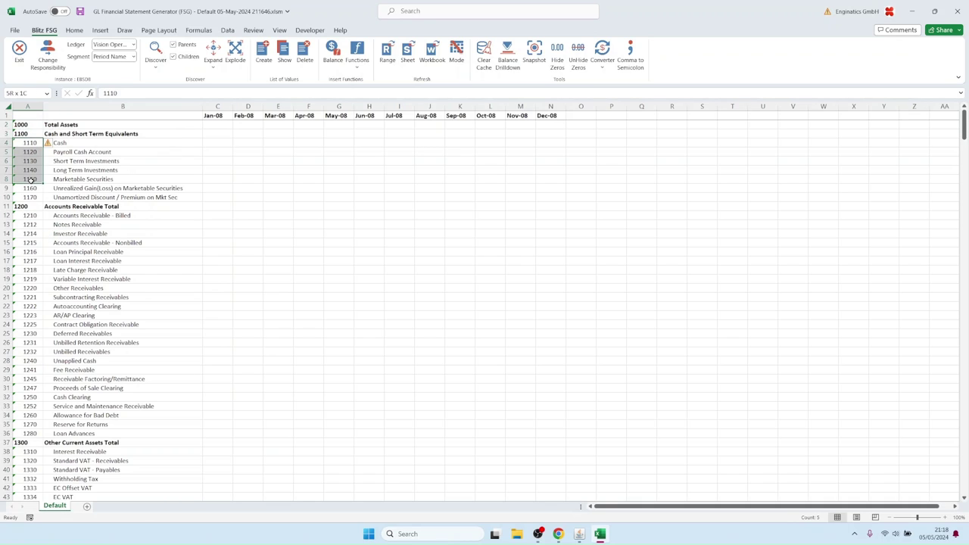
{"action": "left_click_drag", "start_coordinate": [218, 115], "coordinate": [547, 115]}
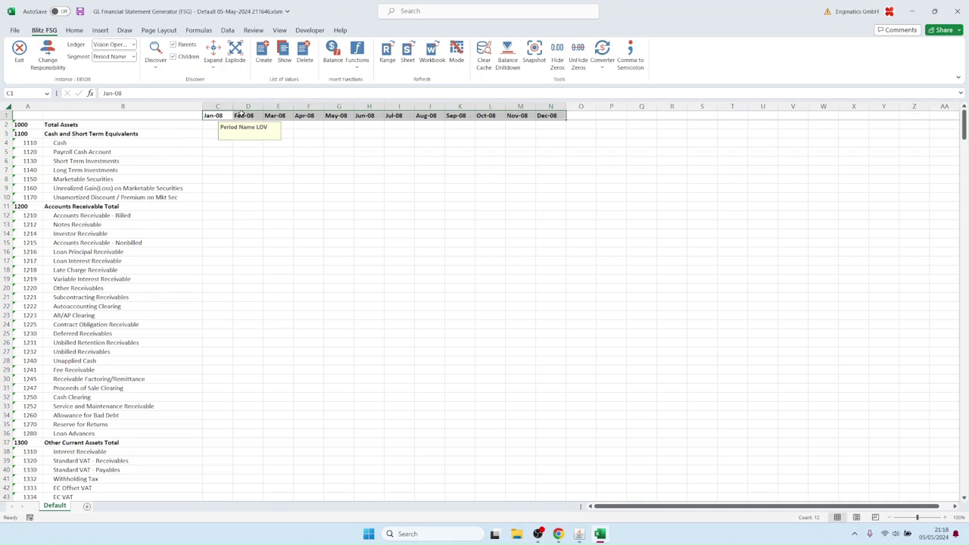
{"action": "left_click", "coordinate": [177, 135]}
- Start a Balance function in cell C2 and set its Period Name to the row-locked reference =C$1
{"action": "left_click", "coordinate": [217, 124]}
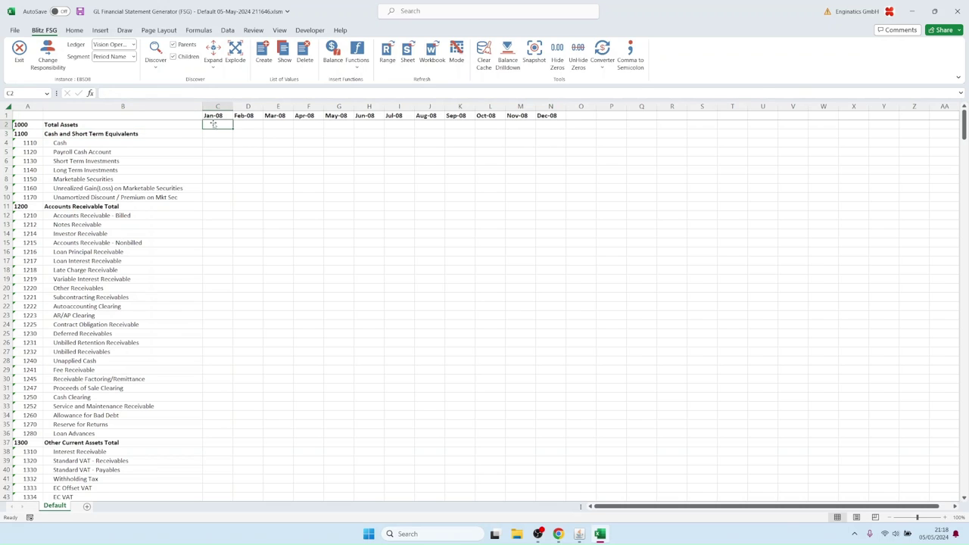
{"action": "left_click", "coordinate": [332, 53]}
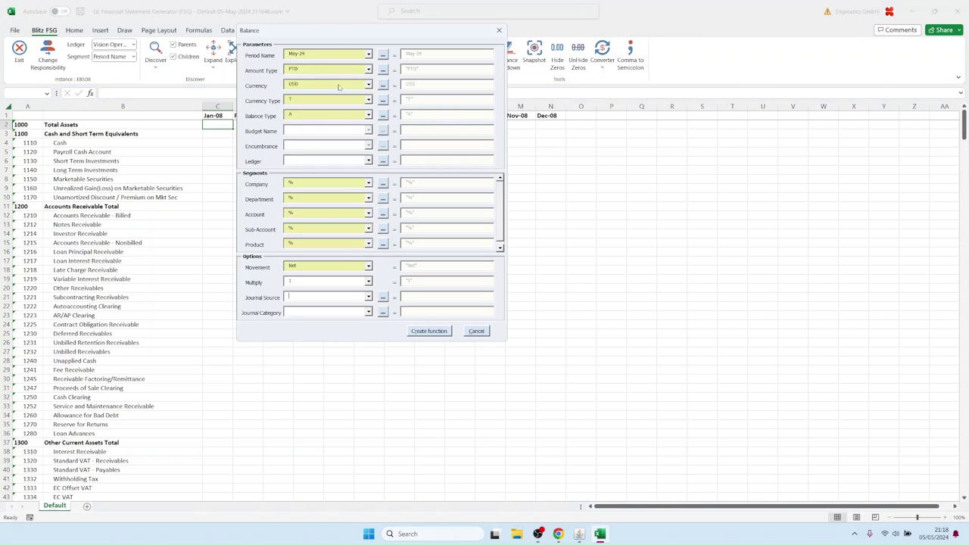
{"action": "left_click_drag", "start_coordinate": [338, 28], "coordinate": [373, 140]}
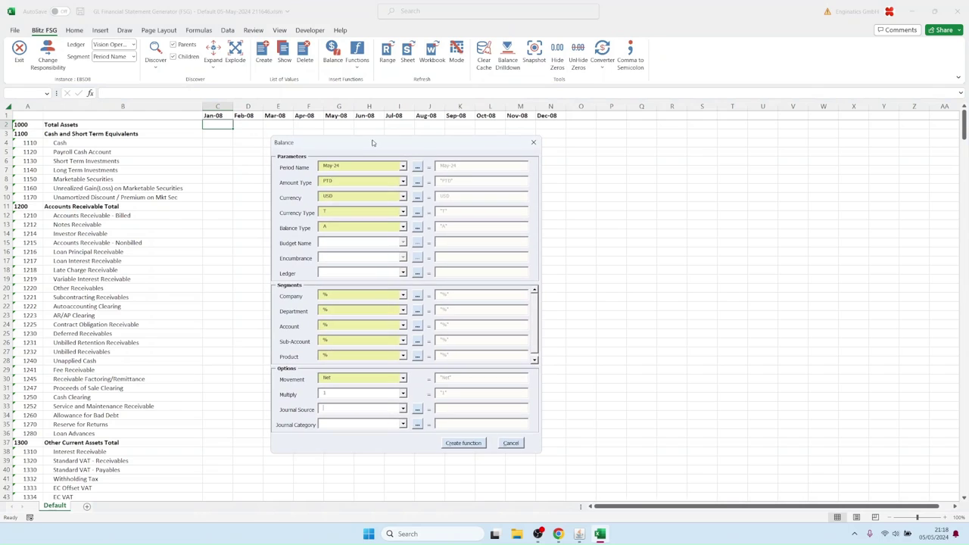
{"action": "left_click", "coordinate": [417, 165]}
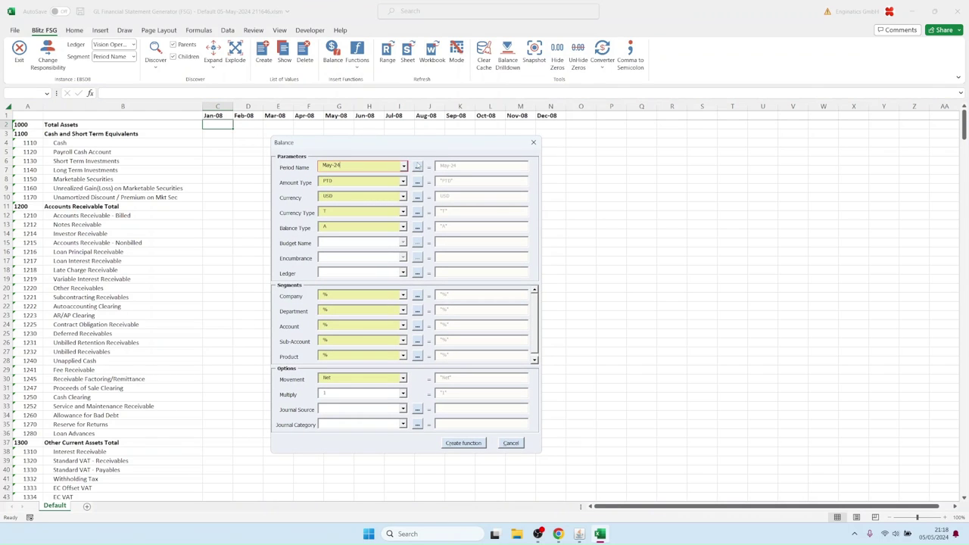
{"action": "left_click", "coordinate": [217, 115]}
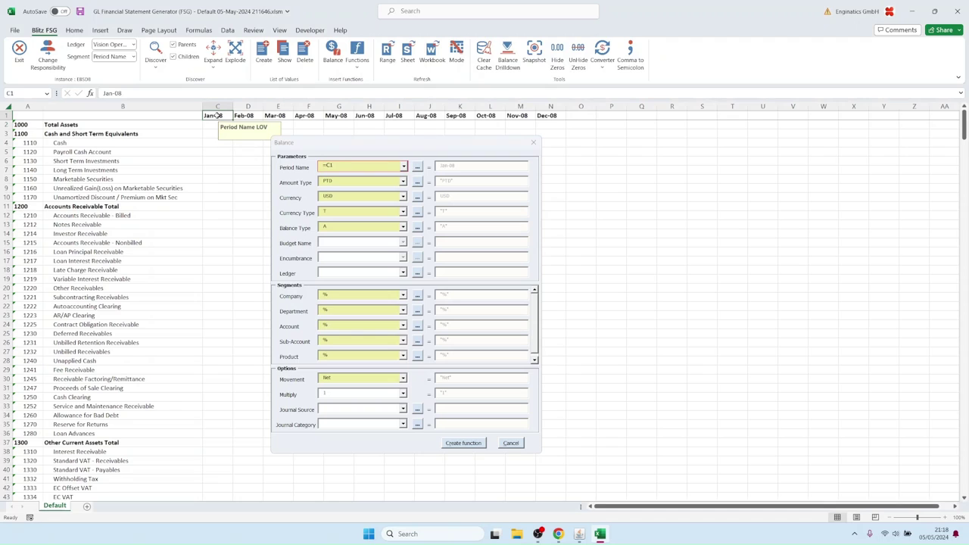
{"action": "left_click", "coordinate": [328, 164]}
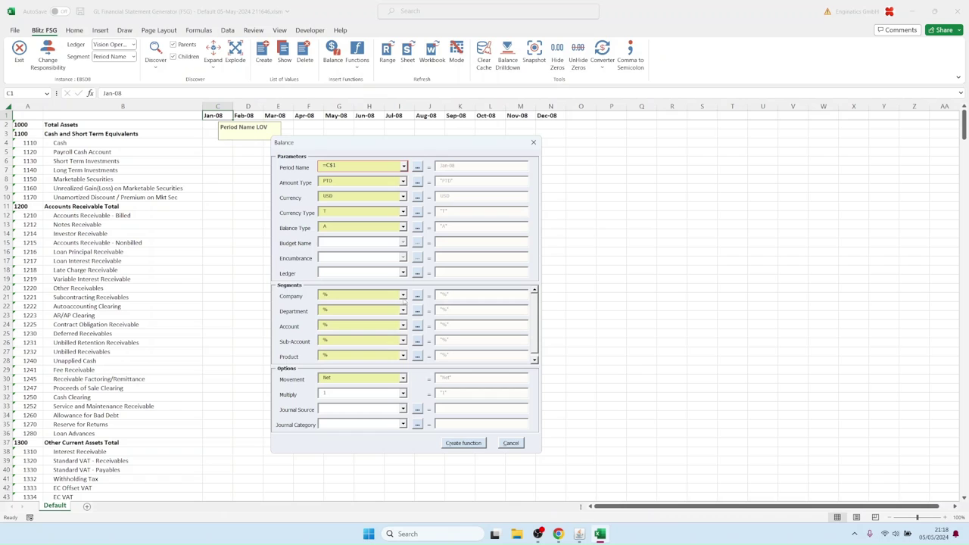
- Set the Balance function's Company segment to 01 (Operations)
{"action": "left_click", "coordinate": [403, 296]}
{"action": "left_click", "coordinate": [353, 315]}
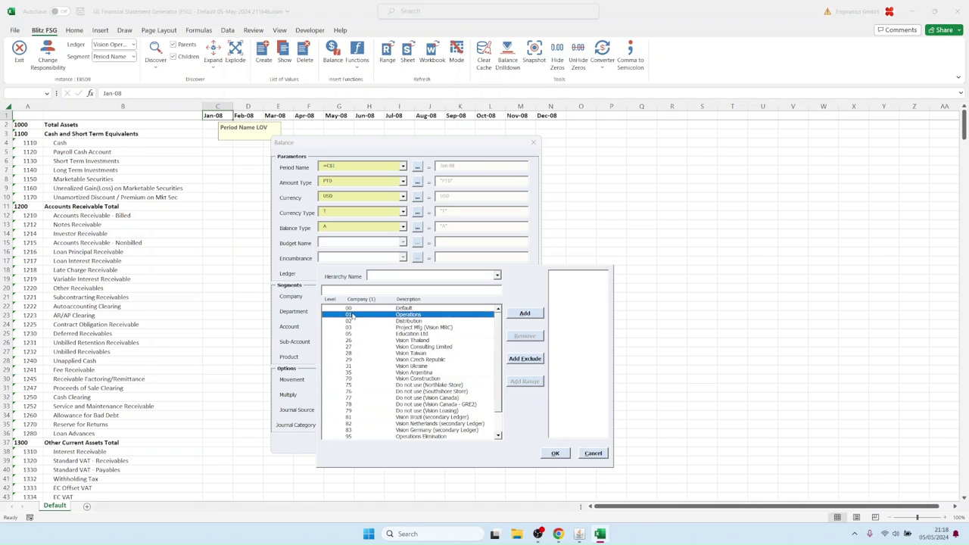
{"action": "left_click", "coordinate": [522, 313]}
{"action": "left_click", "coordinate": [555, 454]}
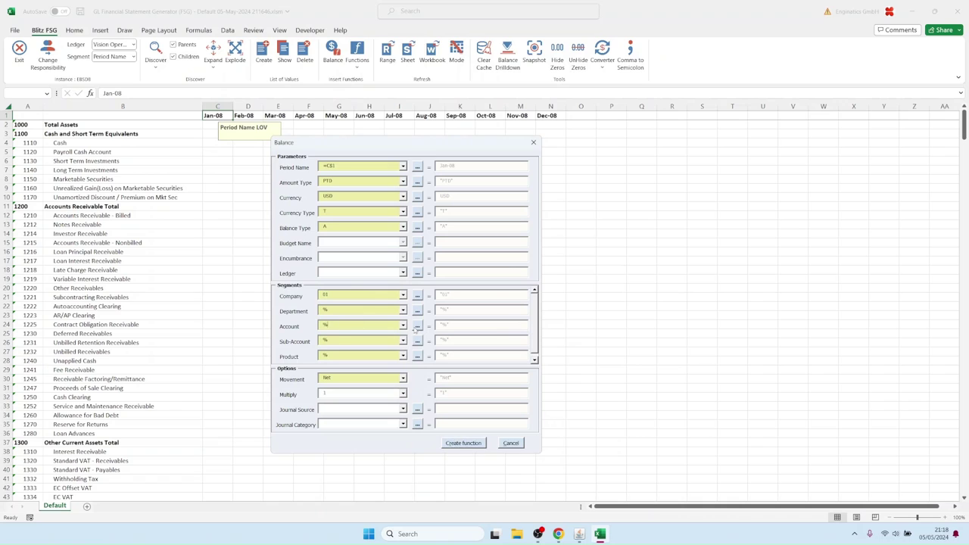
- Set the Balance function's Account segment to the column-locked reference =$A2 and create the function in C2
{"action": "left_click", "coordinate": [343, 324]}
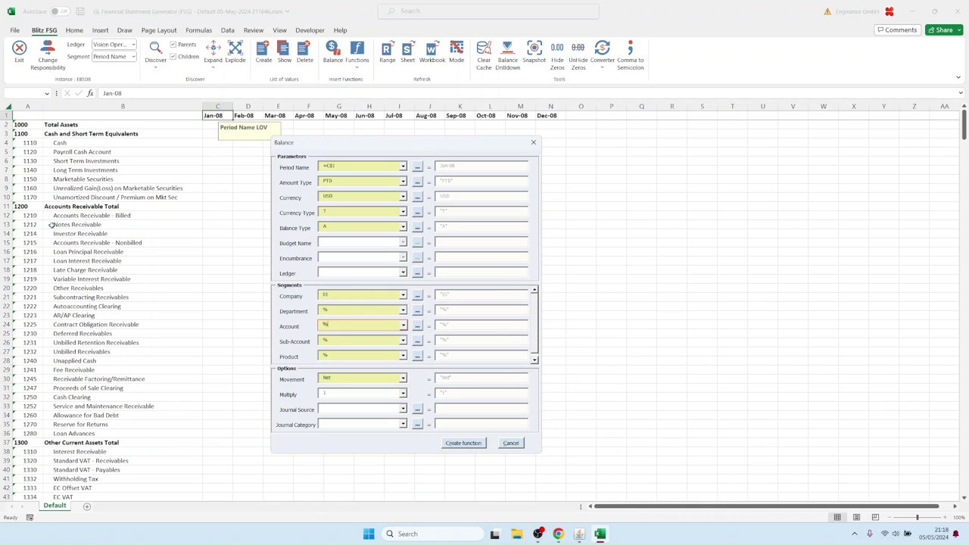
{"action": "left_click", "coordinate": [23, 125]}
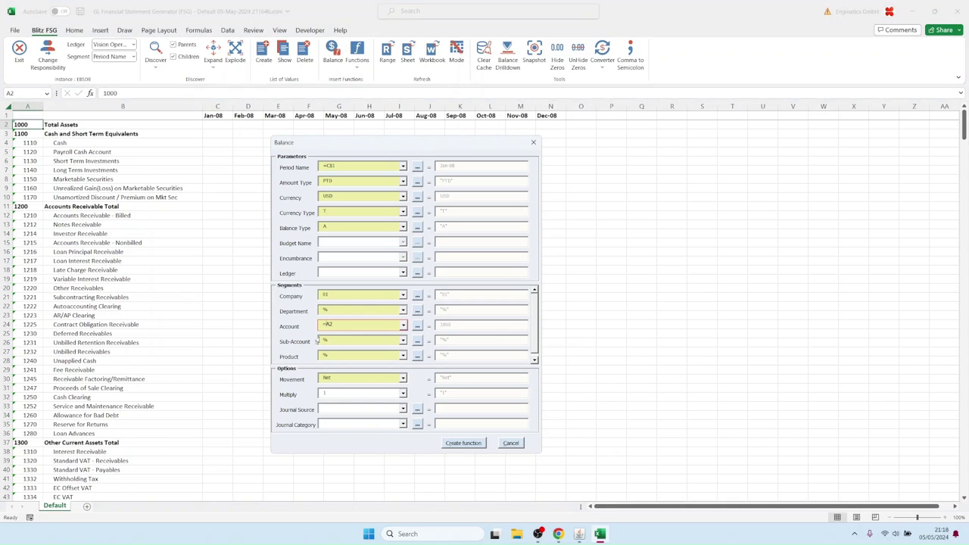
{"action": "left_click", "coordinate": [464, 442]}
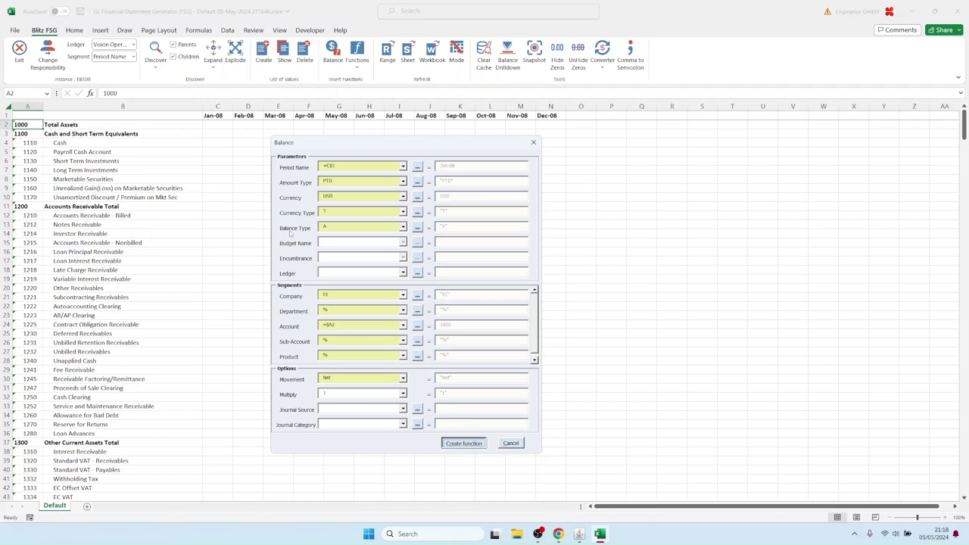
- Fill the balance formula from C2 across to N2 and down through all account rows
{"action": "left_click", "coordinate": [234, 130]}
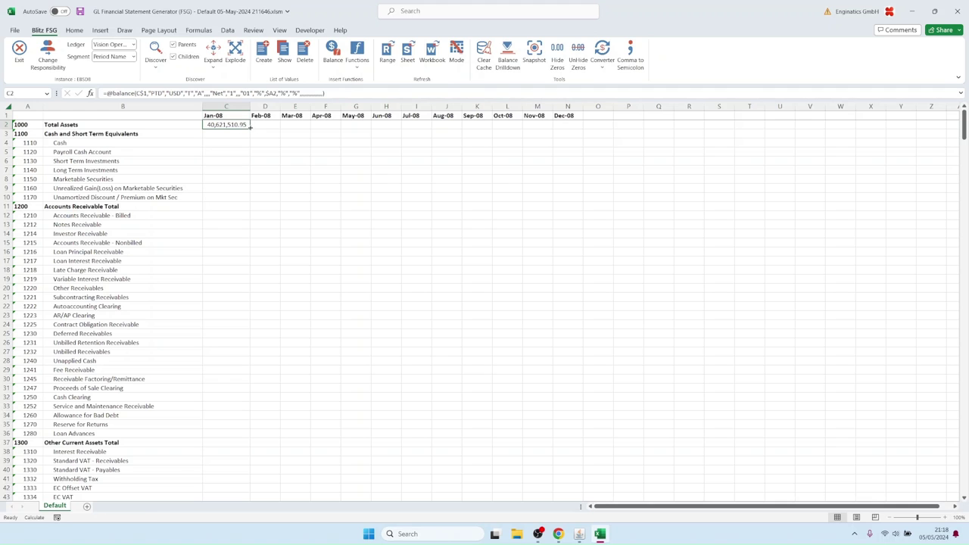
{"action": "left_click_drag", "start_coordinate": [250, 128], "coordinate": [585, 131]}
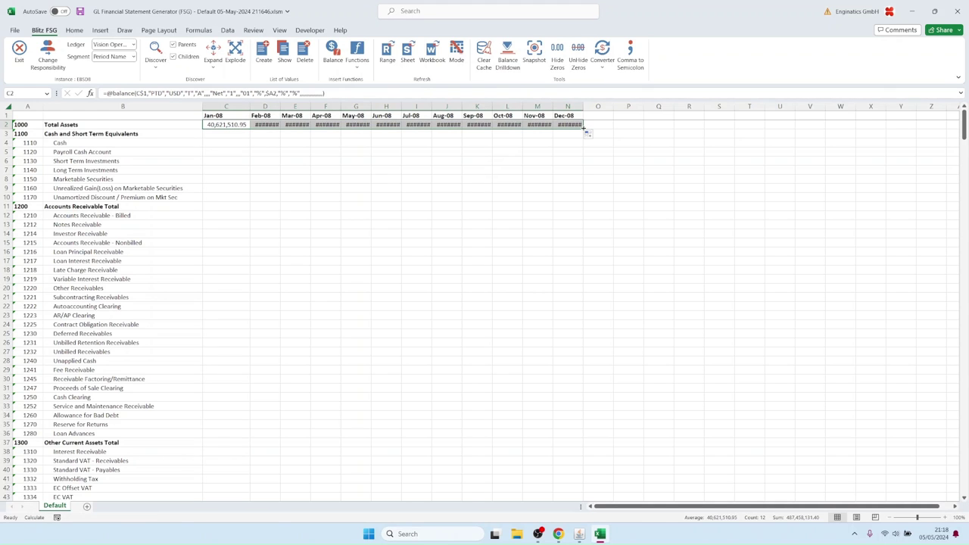
{"action": "double_click", "coordinate": [584, 129]}
- Autofit the widths of period columns C through N and refresh the balances in that range
{"action": "left_click", "coordinate": [238, 106]}
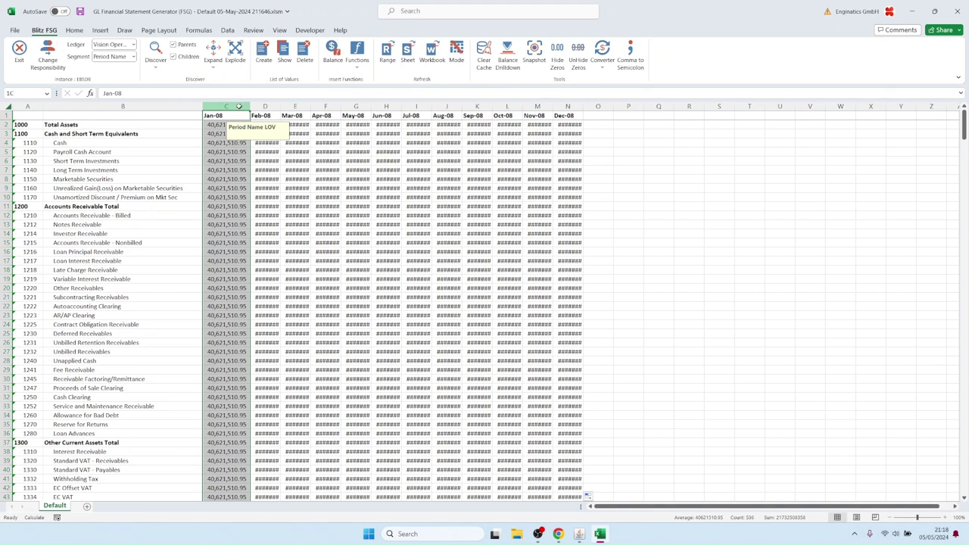
{"action": "left_click_drag", "start_coordinate": [239, 106], "coordinate": [583, 106]}
{"action": "double_click", "coordinate": [552, 105]}
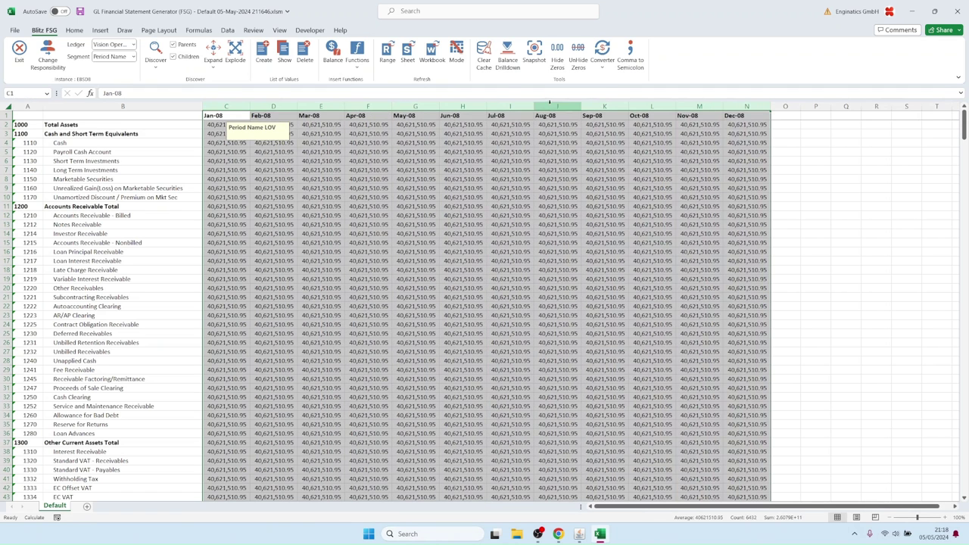
{"action": "left_click", "coordinate": [387, 53]}
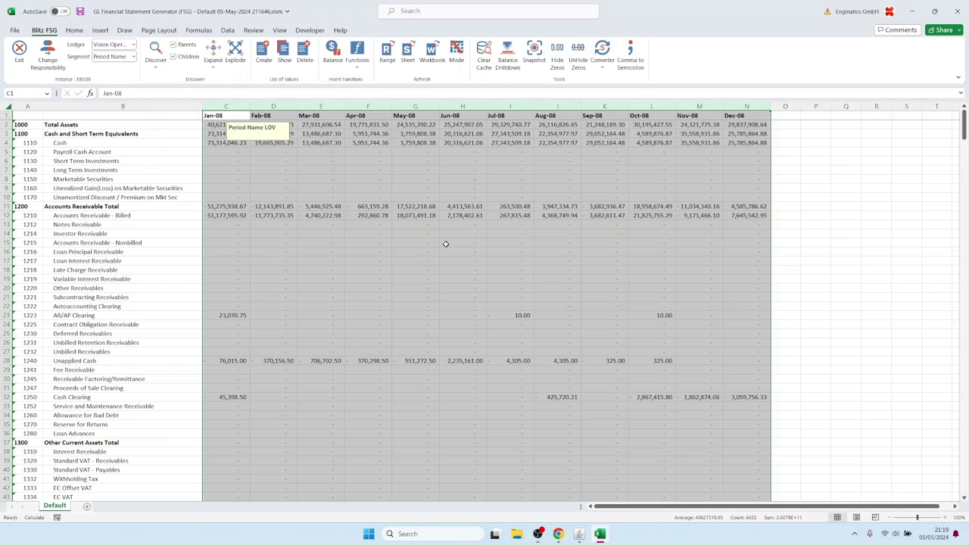
- Hide the account rows whose balances are zero in all periods
{"action": "left_click", "coordinate": [500, 251]}
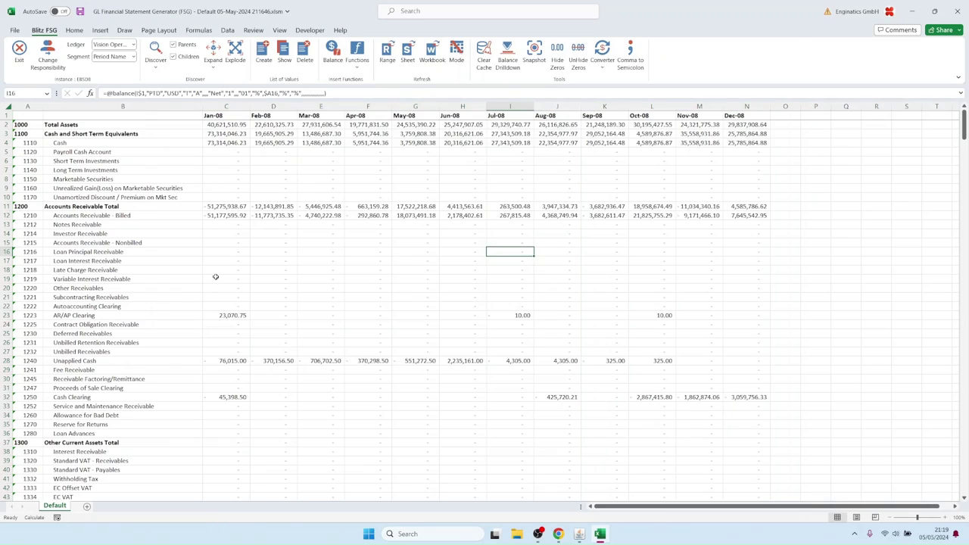
{"action": "scroll", "coordinate": [224, 260], "scroll_direction": "down", "scroll_amount": 14}
{"action": "scroll", "coordinate": [224, 260], "scroll_direction": "down", "scroll_amount": 13}
{"action": "scroll", "coordinate": [225, 260], "scroll_direction": "up", "scroll_amount": 20}
{"action": "left_click_drag", "start_coordinate": [227, 242], "coordinate": [757, 271]}
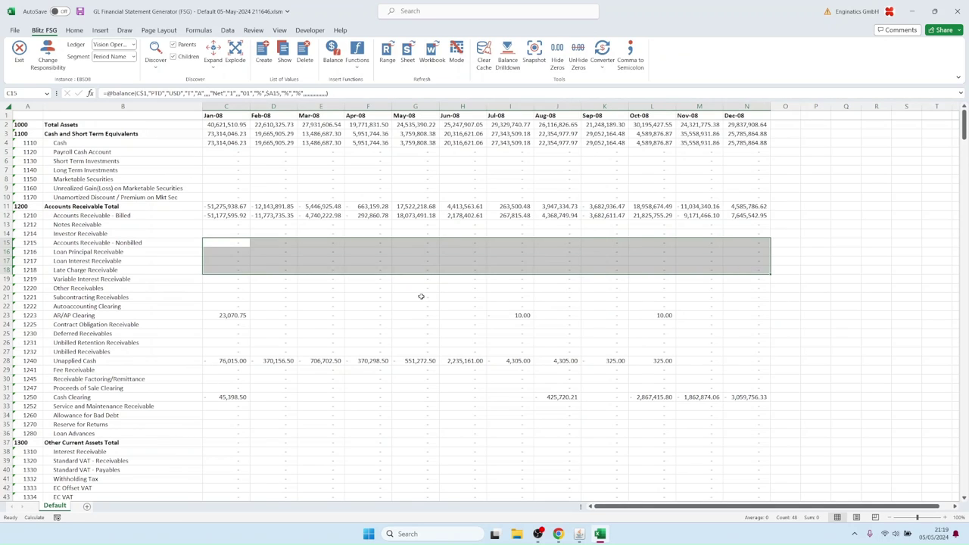
{"action": "left_click", "coordinate": [421, 297]}
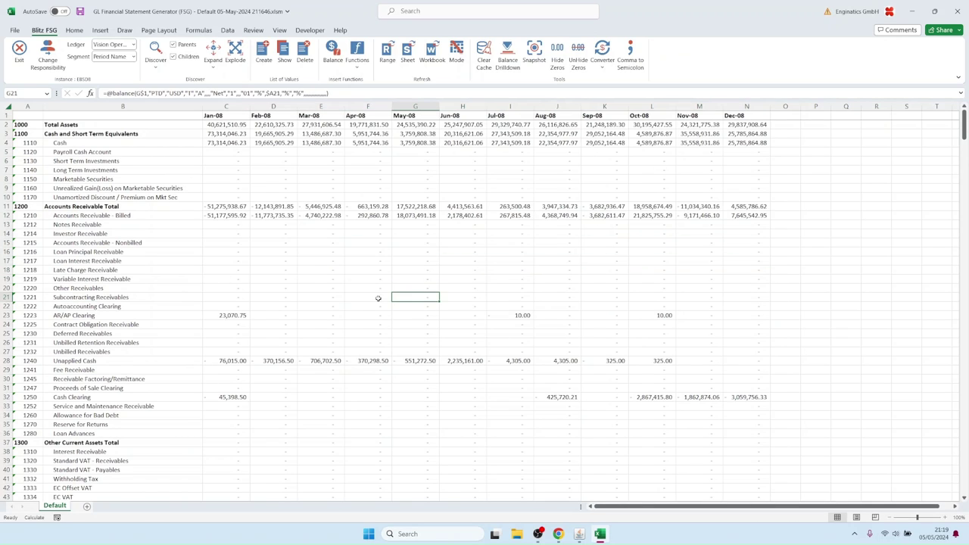
{"action": "left_click", "coordinate": [315, 261]}
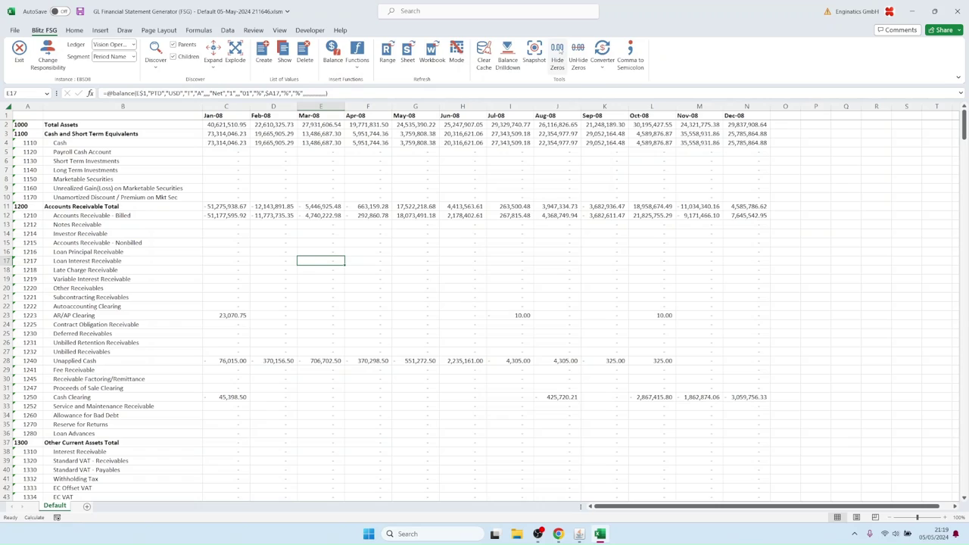
{"action": "left_click", "coordinate": [558, 52]}
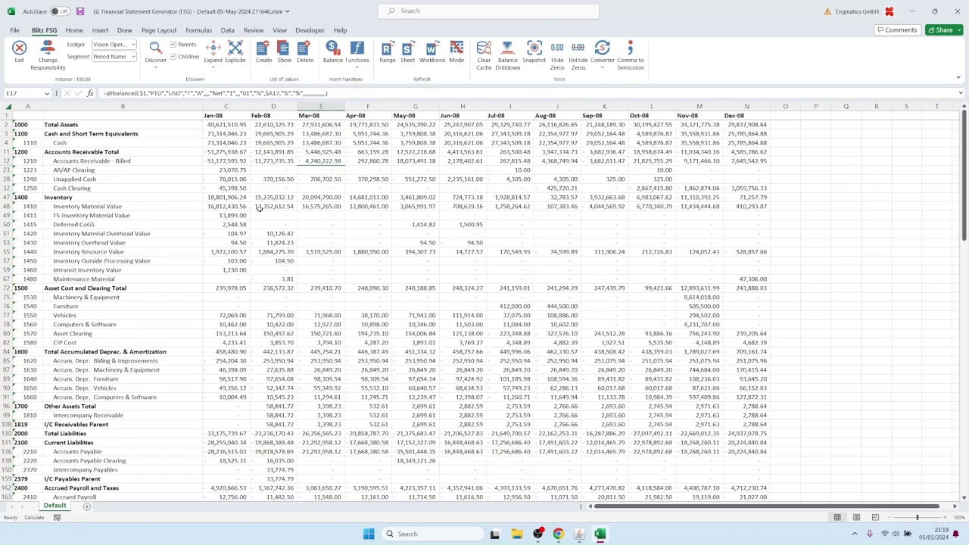
- Drill down into the Jun-08 balance of the Hardware account 4110 under Total Revenue
{"action": "scroll", "coordinate": [265, 190], "scroll_direction": "down", "scroll_amount": 6}
{"action": "scroll", "coordinate": [274, 206], "scroll_direction": "up", "scroll_amount": 6}
{"action": "scroll", "coordinate": [140, 320], "scroll_direction": "down", "scroll_amount": 4}
{"action": "scroll", "coordinate": [139, 306], "scroll_direction": "down", "scroll_amount": 6}
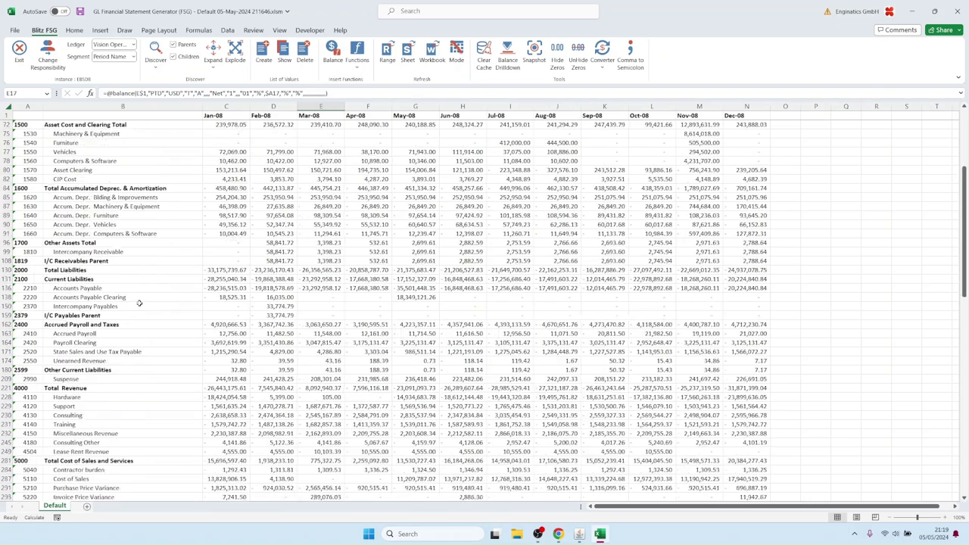
{"action": "left_click", "coordinate": [65, 291]}
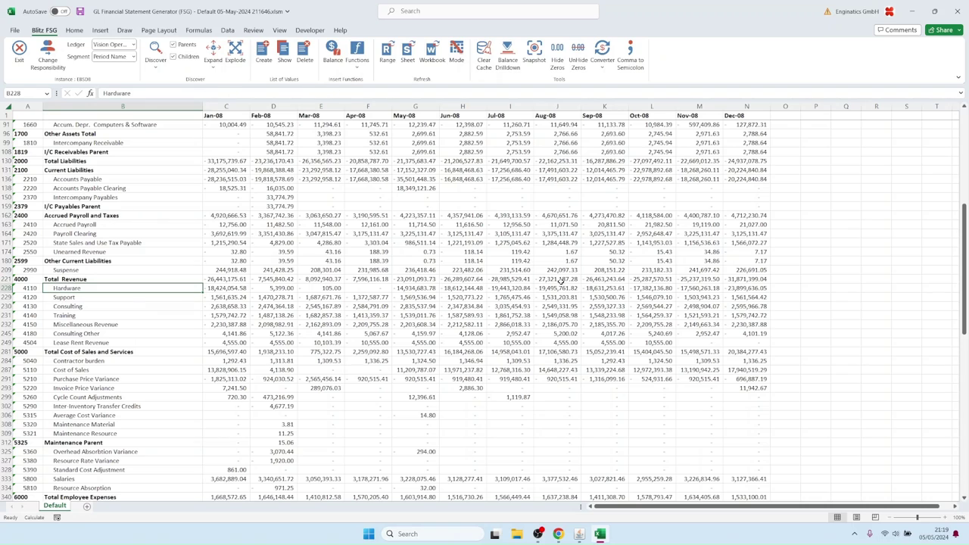
{"action": "left_click", "coordinate": [559, 287]}
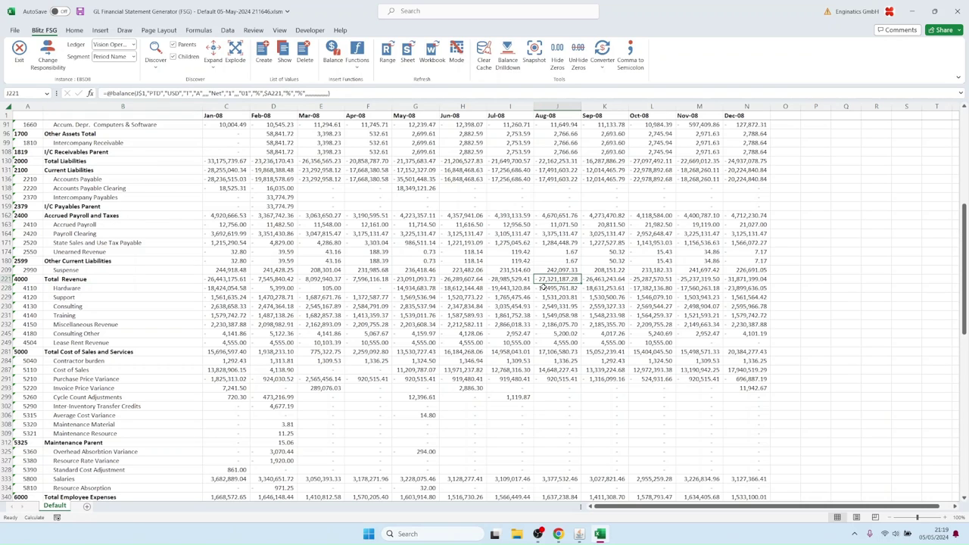
{"action": "left_click", "coordinate": [151, 285]}
{"action": "left_click", "coordinate": [460, 288]}
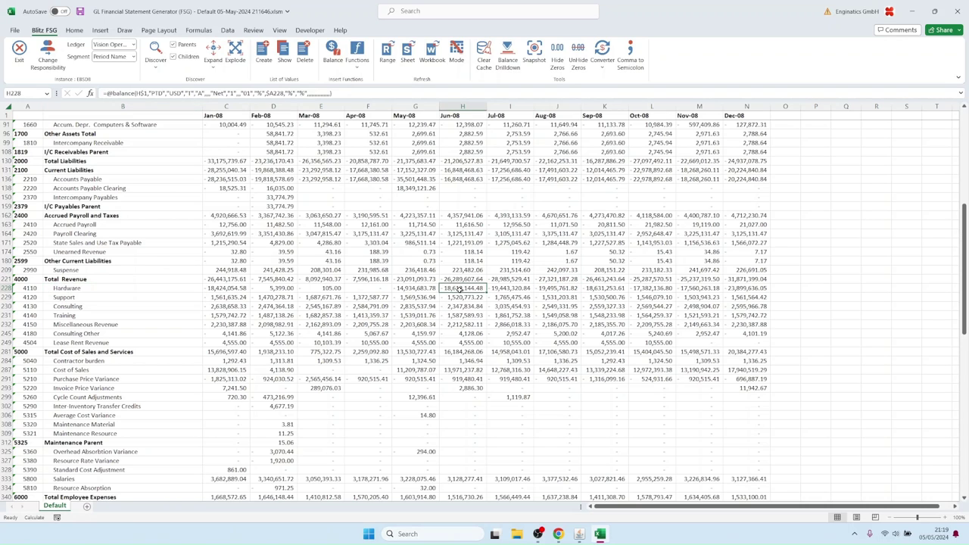
{"action": "double_click", "coordinate": [459, 289]}
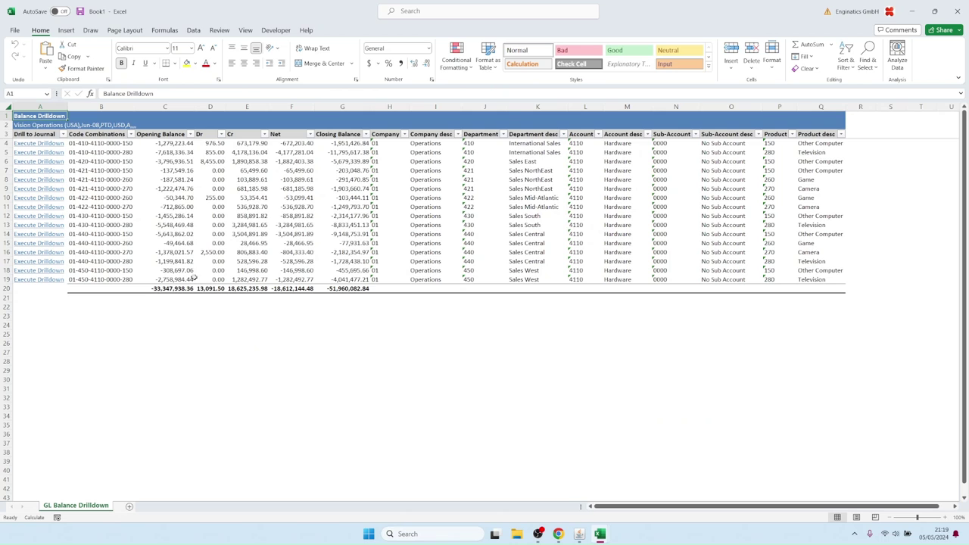
- Run a Journal Drilldown for all the code combinations in B4:B19
{"action": "left_click_drag", "start_coordinate": [108, 144], "coordinate": [114, 279]}
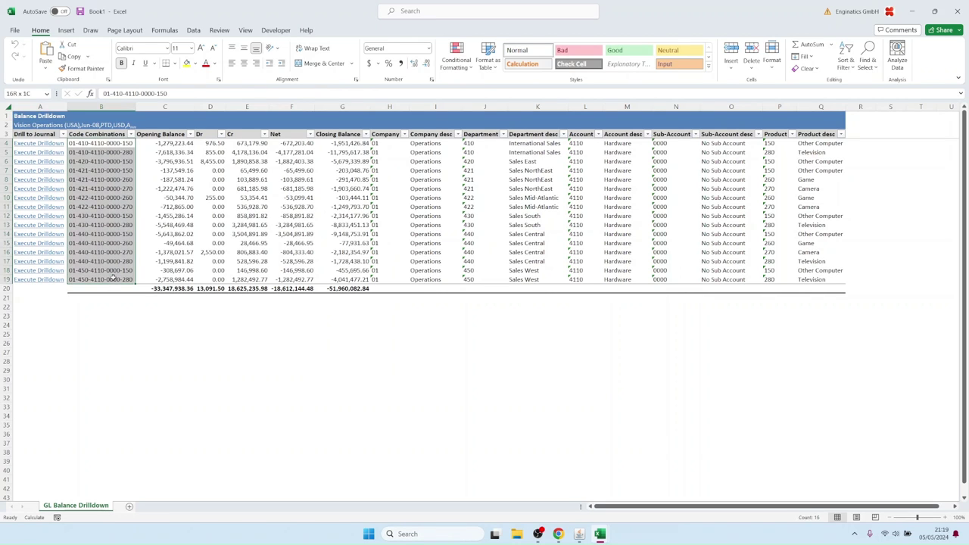
{"action": "right_click", "coordinate": [123, 174]}
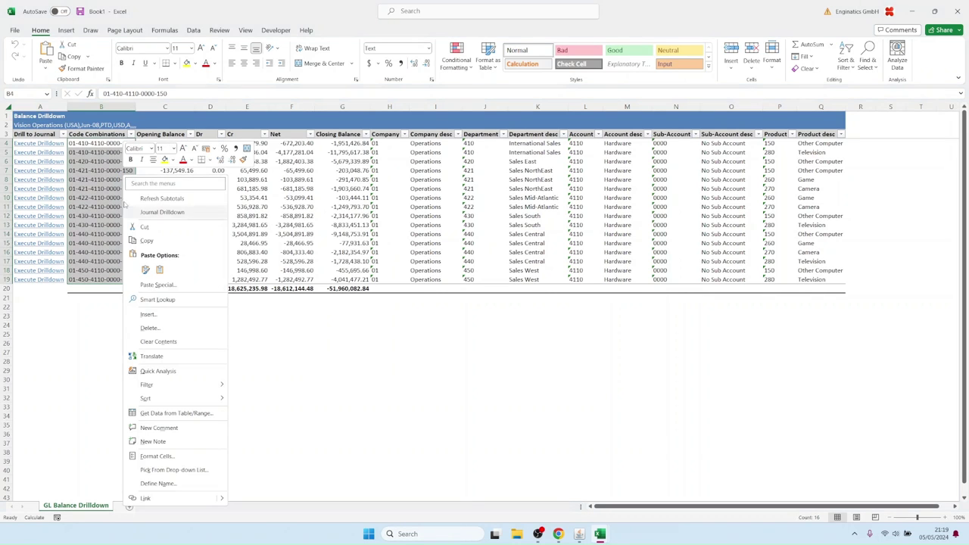
{"action": "left_click", "coordinate": [162, 212]}
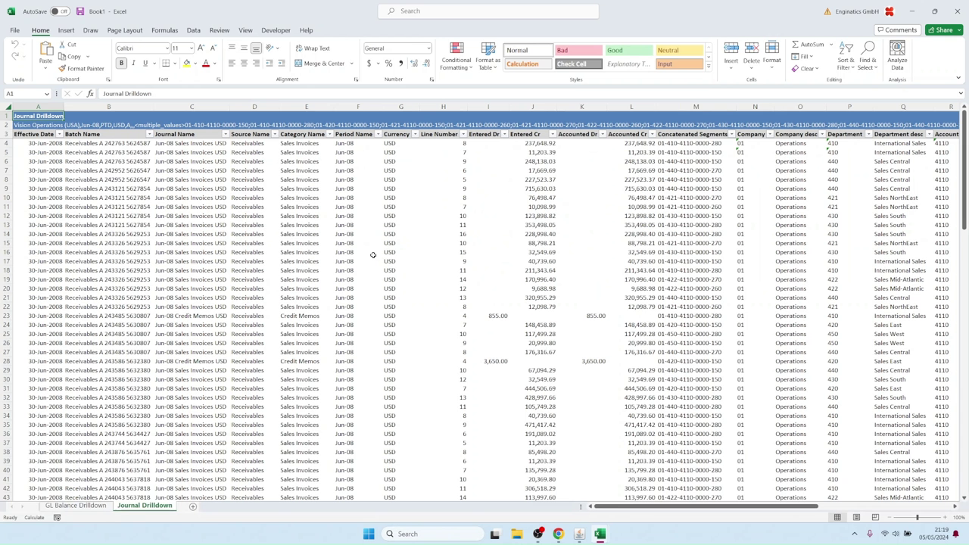
- Examine the journal lines together with their source and category names in the Journal Drilldown sheet
{"action": "scroll", "coordinate": [424, 273], "scroll_direction": "down", "scroll_amount": 12}
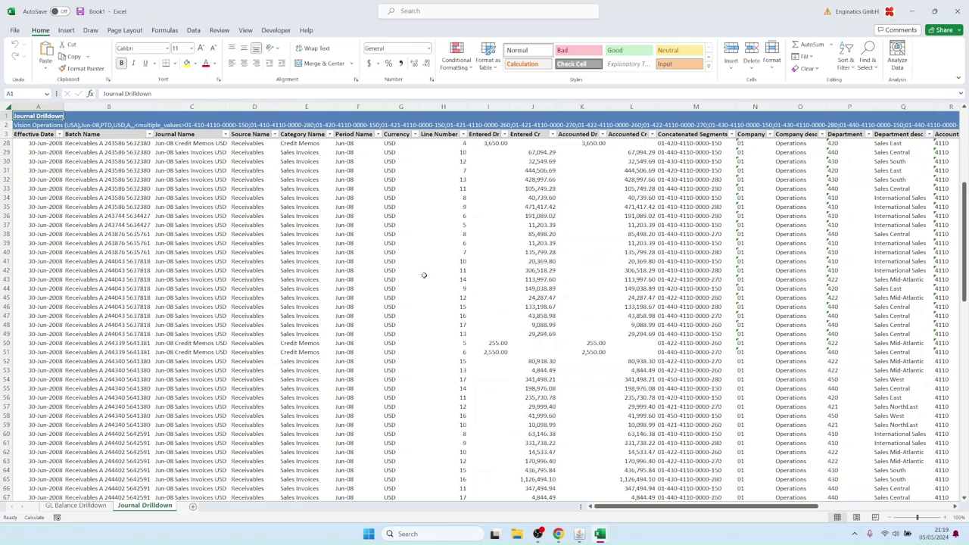
{"action": "scroll", "coordinate": [423, 272], "scroll_direction": "down", "scroll_amount": 6}
{"action": "scroll", "coordinate": [417, 275], "scroll_direction": "up", "scroll_amount": 6}
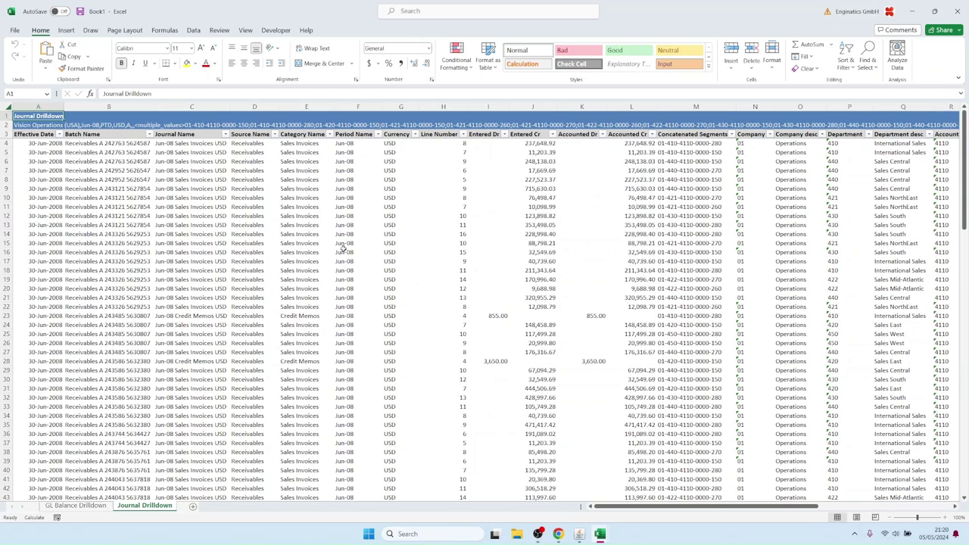
{"action": "left_click_drag", "start_coordinate": [302, 161], "coordinate": [303, 325]}
{"action": "left_click_drag", "start_coordinate": [250, 307], "coordinate": [250, 398]}
{"action": "scroll", "coordinate": [254, 356], "scroll_direction": "down", "scroll_amount": 14}
{"action": "scroll", "coordinate": [254, 356], "scroll_direction": "up", "scroll_amount": 14}
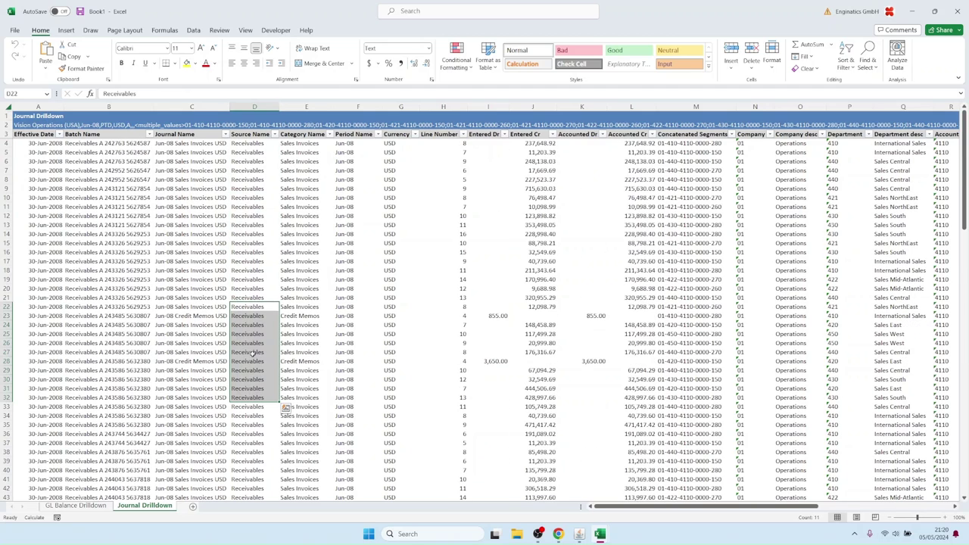
- Drill the journal lines in rows 6 to 37 down to the subledger
{"action": "left_click_drag", "start_coordinate": [301, 162], "coordinate": [332, 445]}
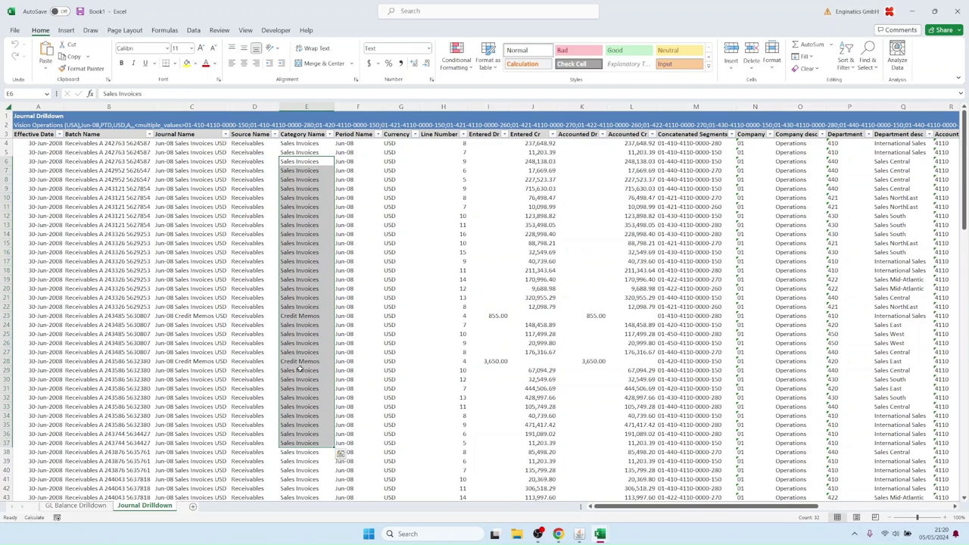
{"action": "right_click", "coordinate": [313, 240]}
{"action": "mouse_move", "coordinate": [379, 229]}
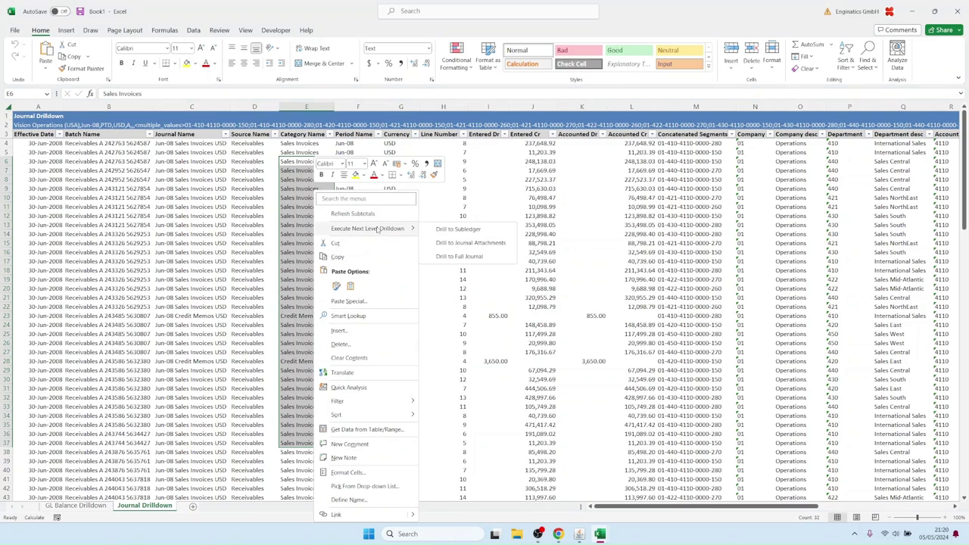
{"action": "left_click", "coordinate": [458, 229]}
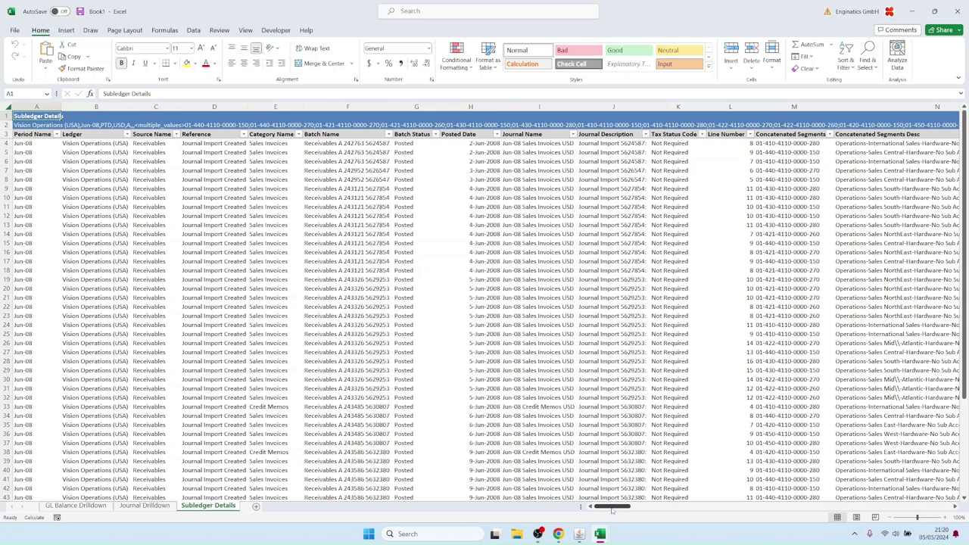
- Examine the line amounts, accounting dates and transaction numbers in the Subledger Details sheet
{"action": "left_click_drag", "start_coordinate": [605, 509], "coordinate": [625, 515]}
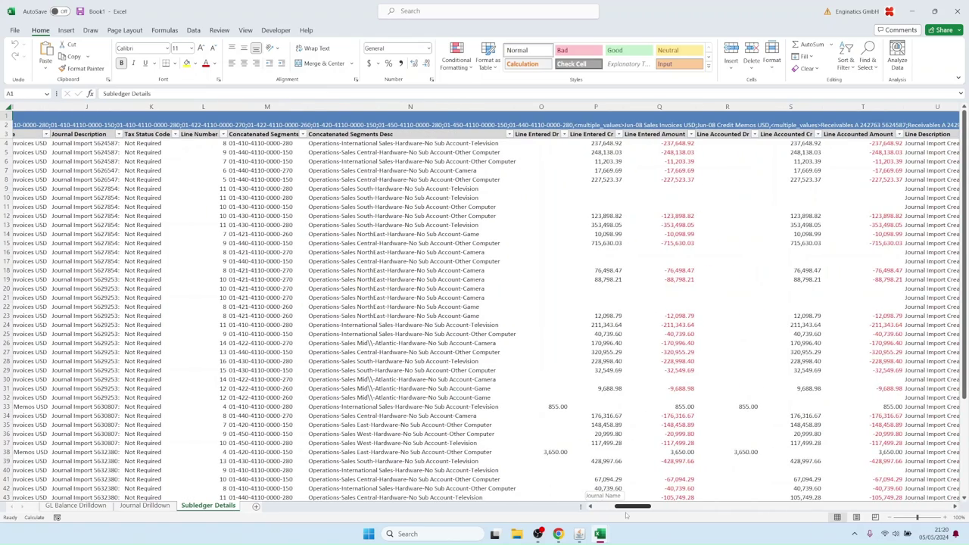
{"action": "left_click_drag", "start_coordinate": [625, 515], "coordinate": [747, 506]}
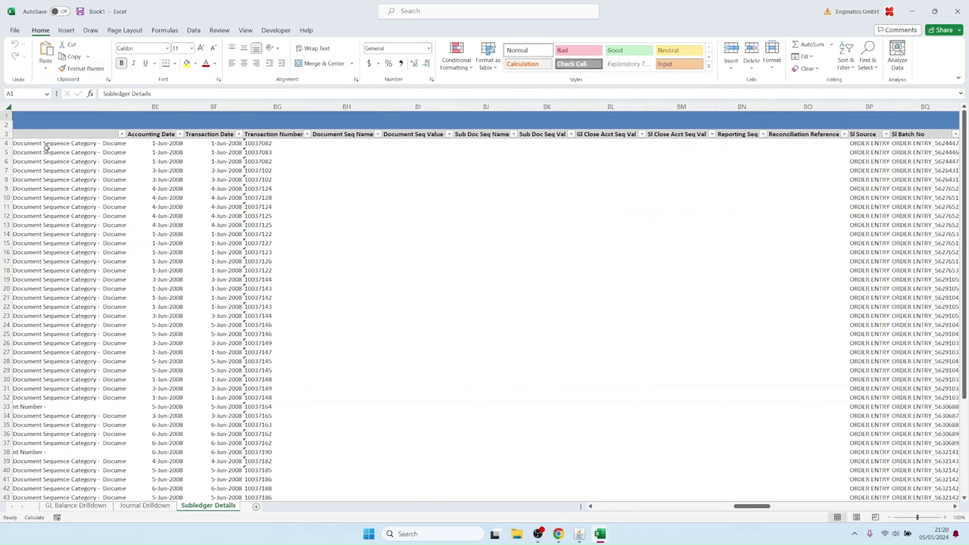
{"action": "left_click_drag", "start_coordinate": [270, 189], "coordinate": [268, 318]}
{"action": "left_click", "coordinate": [547, 280]}
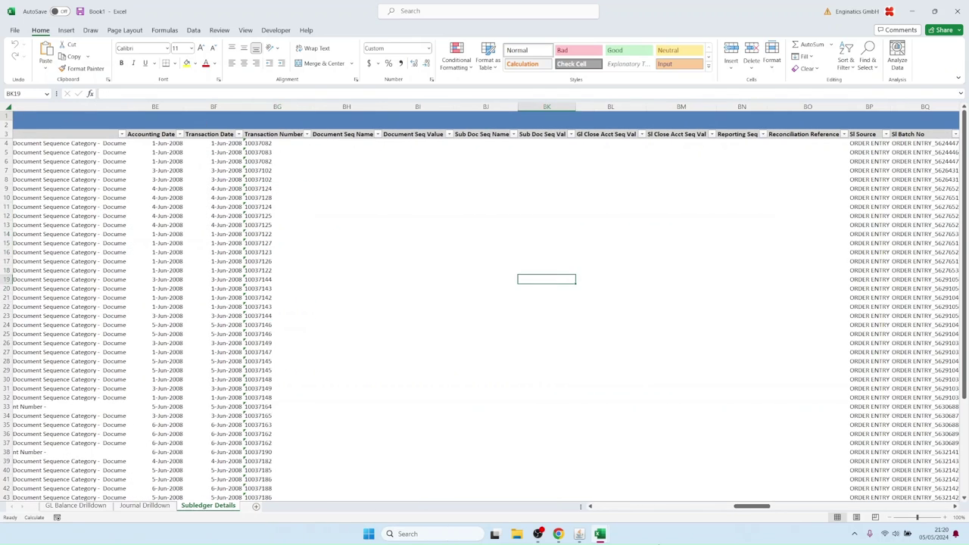
- Examine the subledger batch numbers, invoice numbers, invoice amounts, and the sales order and customer columns
{"action": "left_click_drag", "start_coordinate": [746, 507], "coordinate": [774, 509]}
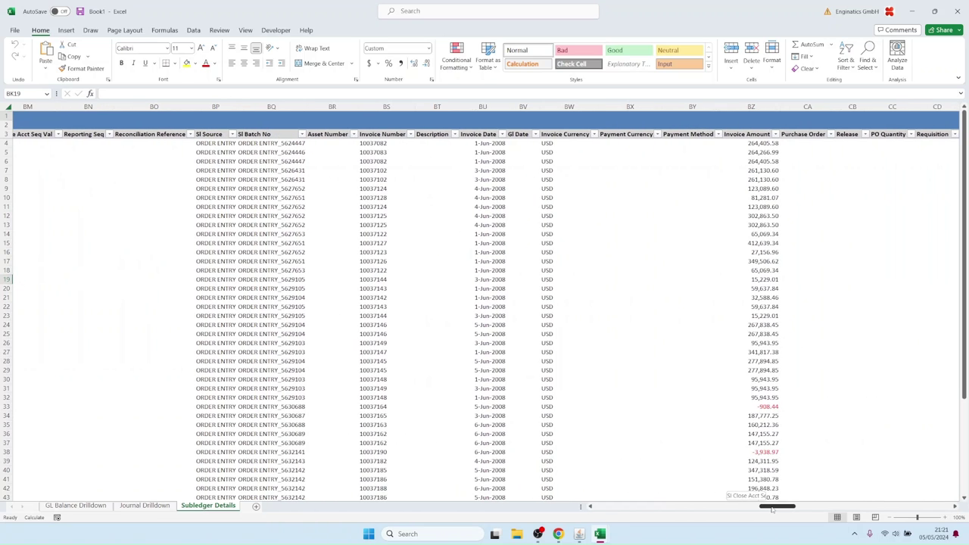
{"action": "left_click", "coordinate": [275, 279]}
{"action": "left_click_drag", "start_coordinate": [274, 279], "coordinate": [275, 307]}
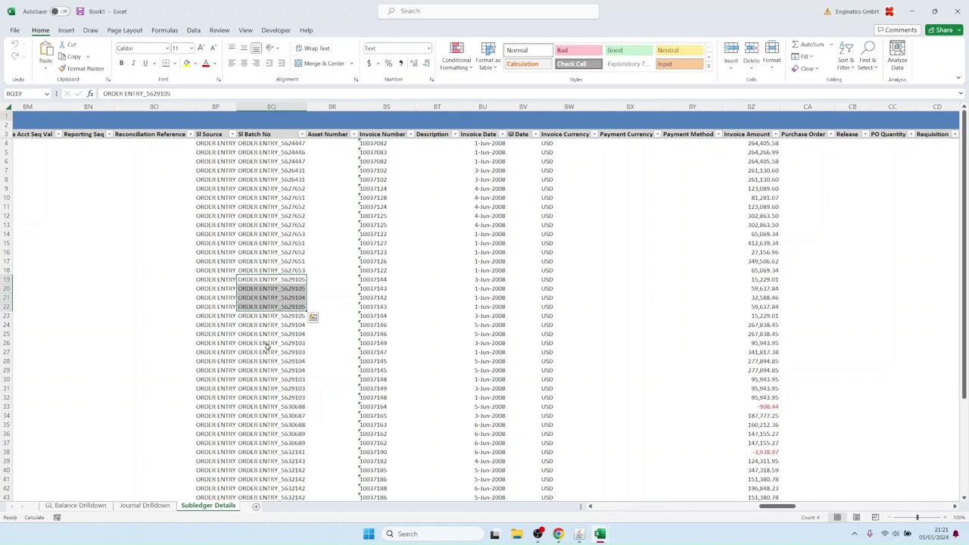
{"action": "left_click_drag", "start_coordinate": [375, 225], "coordinate": [376, 363]}
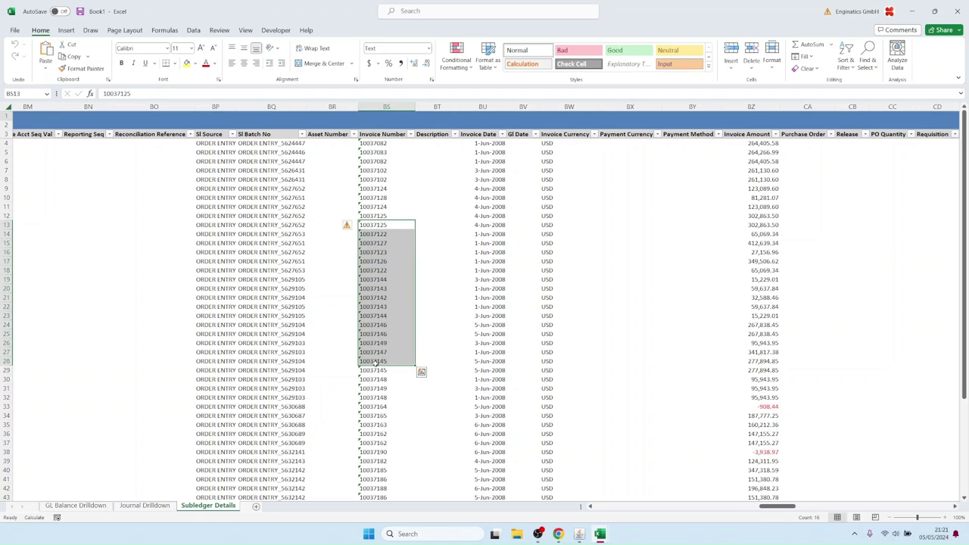
{"action": "left_click", "coordinate": [381, 279]}
{"action": "left_click", "coordinate": [461, 293]}
{"action": "left_click", "coordinate": [693, 289]}
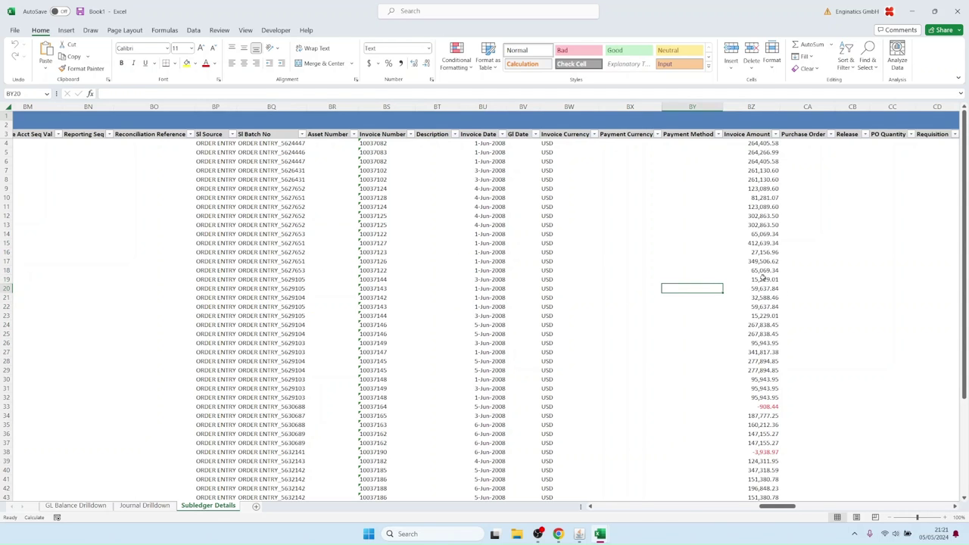
{"action": "left_click_drag", "start_coordinate": [762, 271], "coordinate": [762, 289]}
{"action": "left_click", "coordinate": [876, 508]}
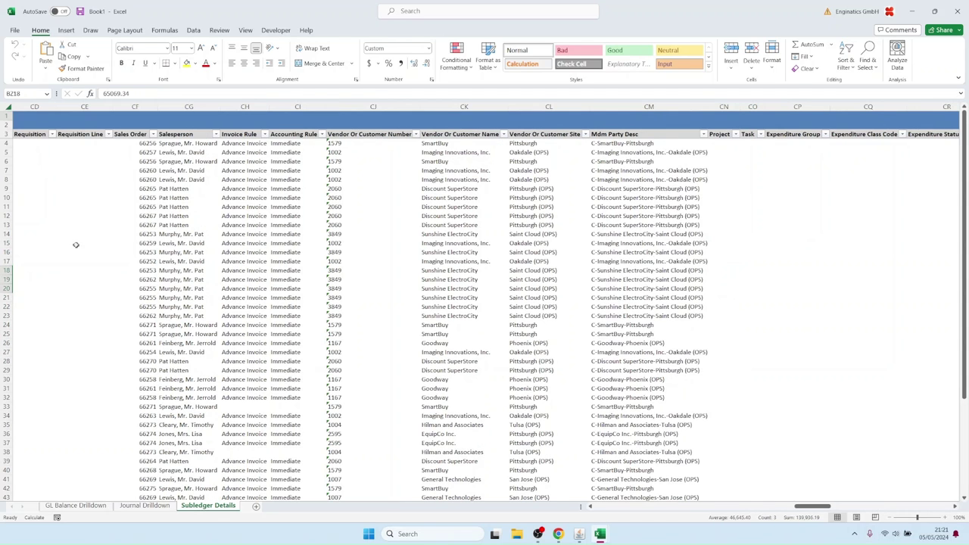
- Examine the sales order, salesperson, customer number, customer name, customer site and party description columns in the Subledger Details sheet
{"action": "left_click_drag", "start_coordinate": [148, 213], "coordinate": [155, 352]}
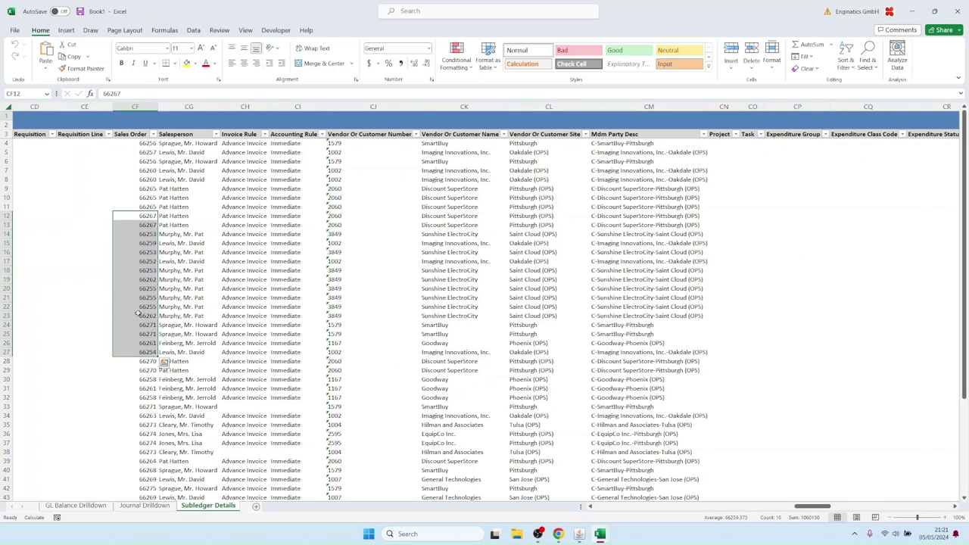
{"action": "left_click_drag", "start_coordinate": [177, 235], "coordinate": [181, 298]}
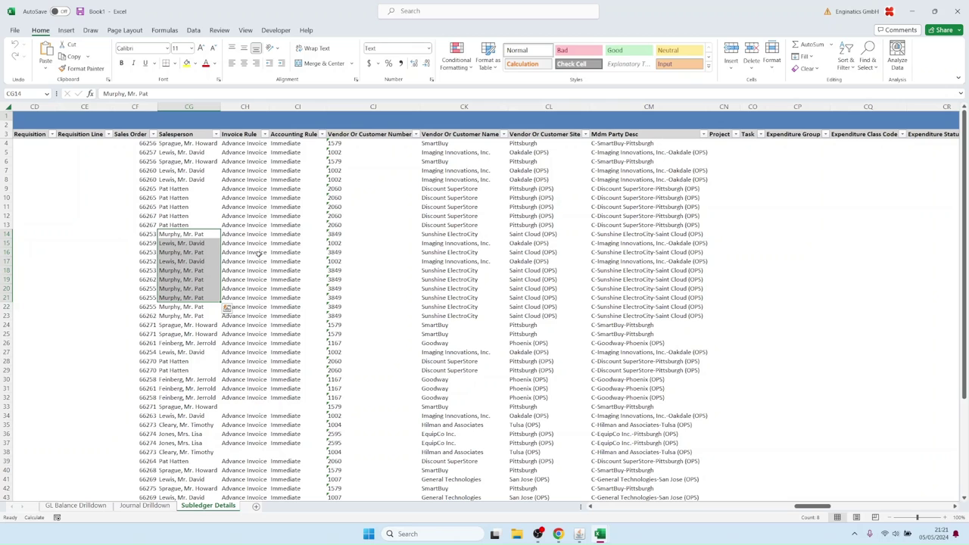
{"action": "left_click_drag", "start_coordinate": [360, 234], "coordinate": [368, 317]}
{"action": "left_click_drag", "start_coordinate": [448, 225], "coordinate": [437, 318]}
{"action": "left_click_drag", "start_coordinate": [534, 216], "coordinate": [588, 298]}
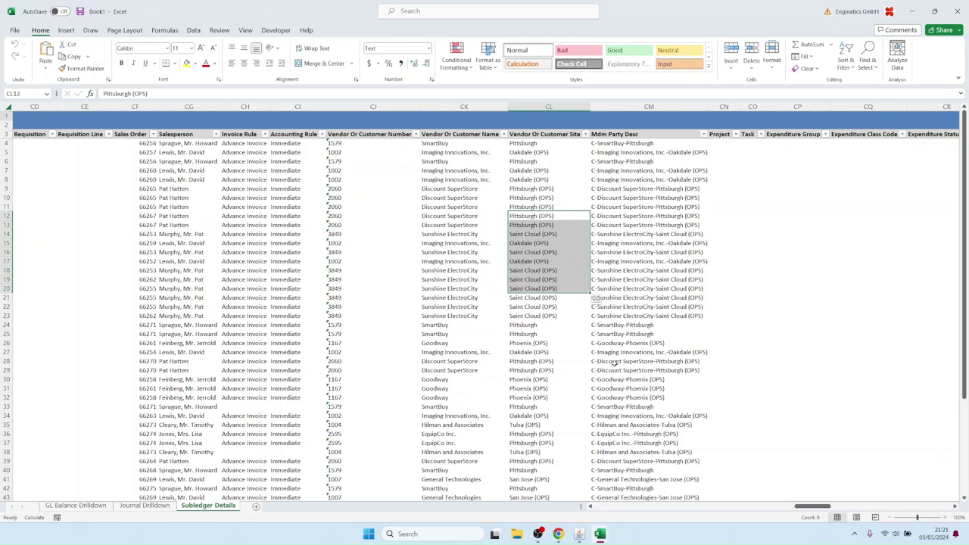
{"action": "left_click", "coordinate": [623, 334]}
- Execute the View Transaction drilldown for row 13 and check the transaction number in Oracle Applications
{"action": "left_click_drag", "start_coordinate": [824, 509], "coordinate": [939, 509]}
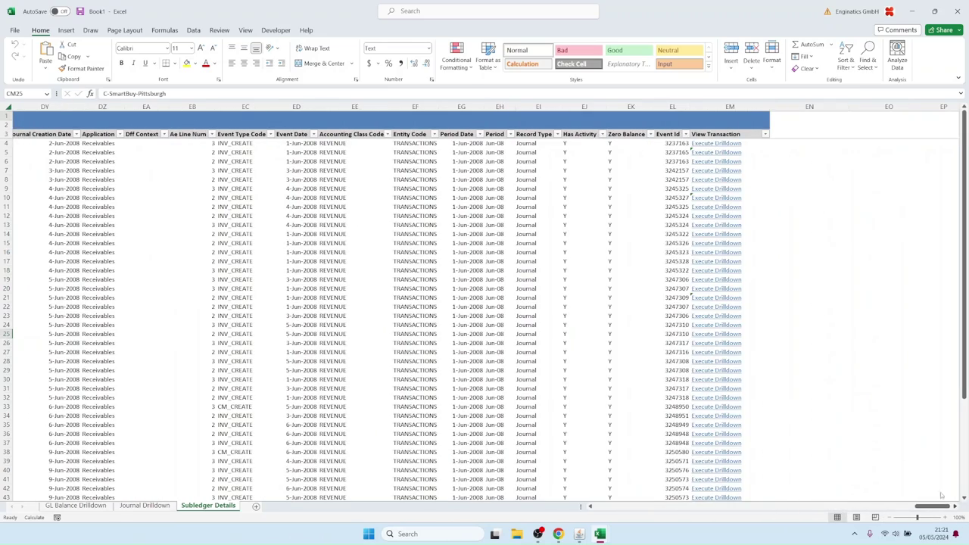
{"action": "left_click", "coordinate": [715, 225]}
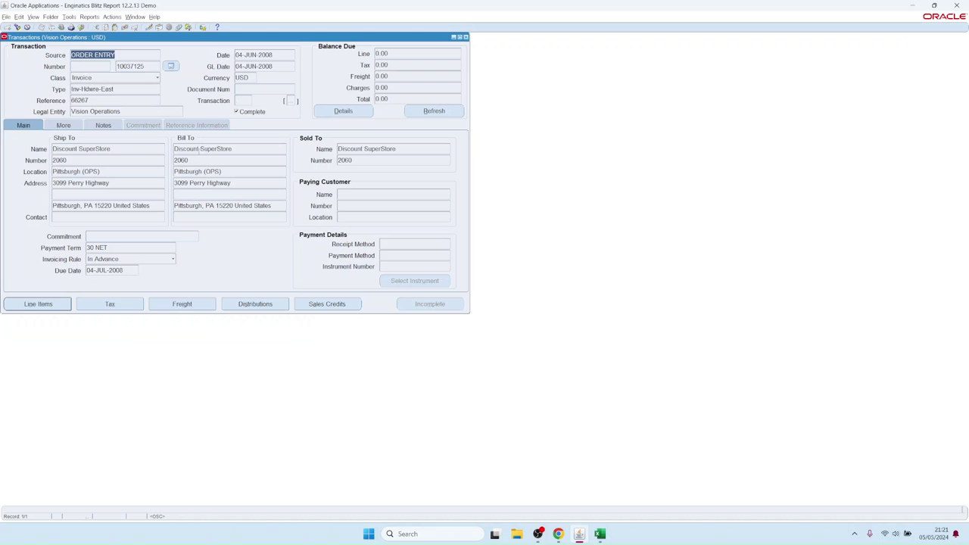
{"action": "left_click", "coordinate": [152, 68]}
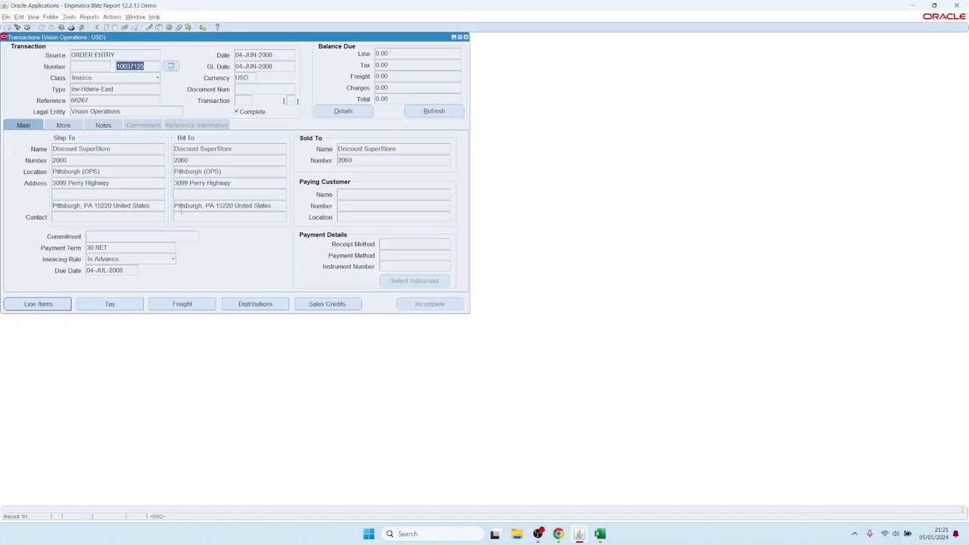
- View the invoice's line items, including the Lite Desktop line, and close the Lines and Transactions windows
{"action": "left_click", "coordinate": [38, 304]}
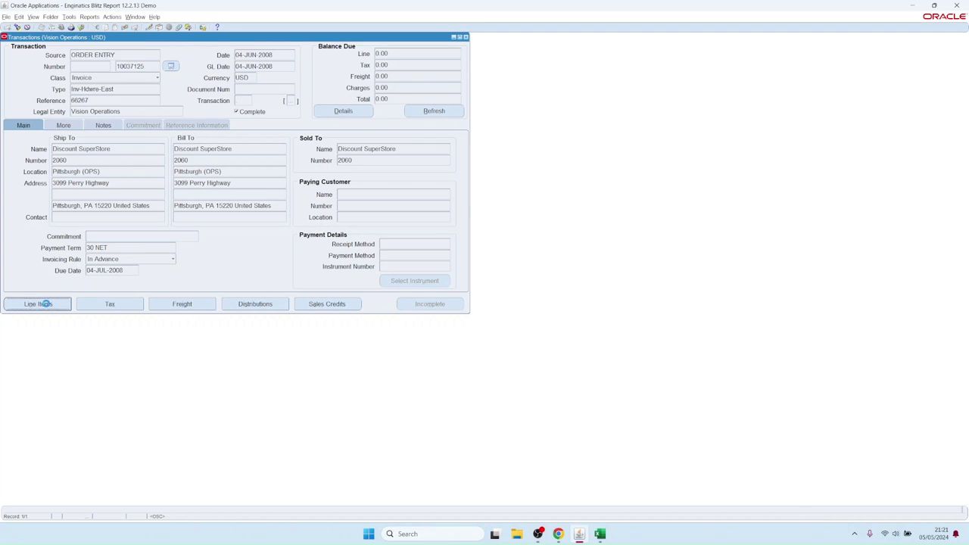
{"action": "left_click", "coordinate": [134, 136]}
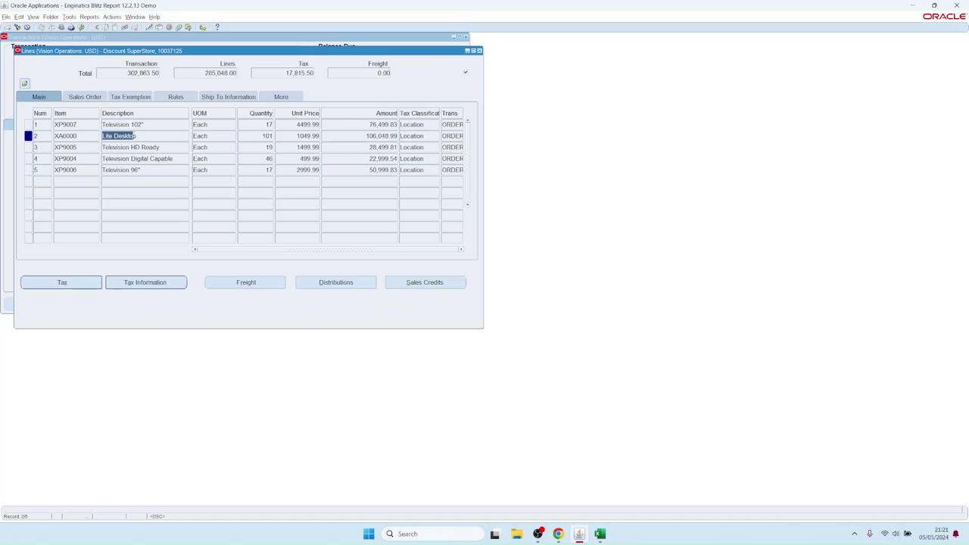
{"action": "left_click", "coordinate": [480, 51]}
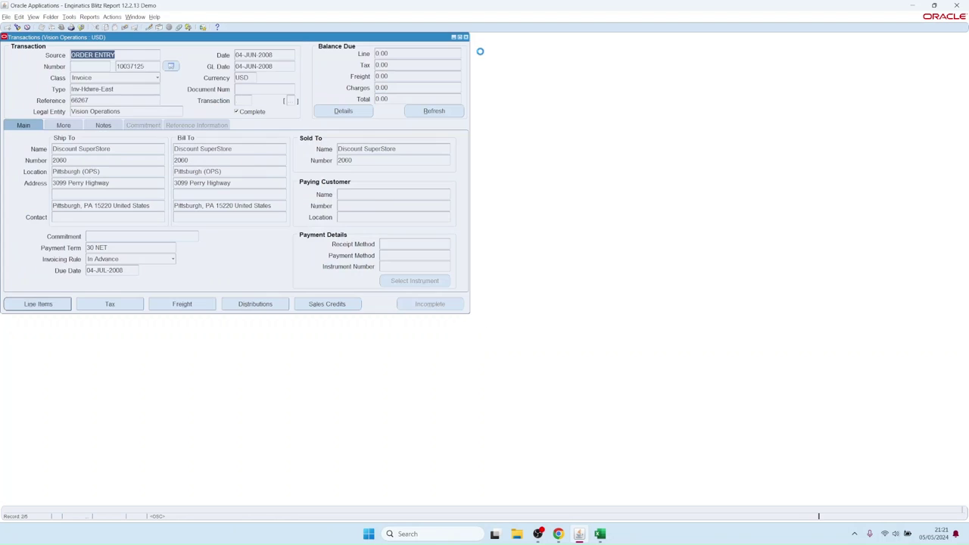
{"action": "left_click", "coordinate": [465, 37]}
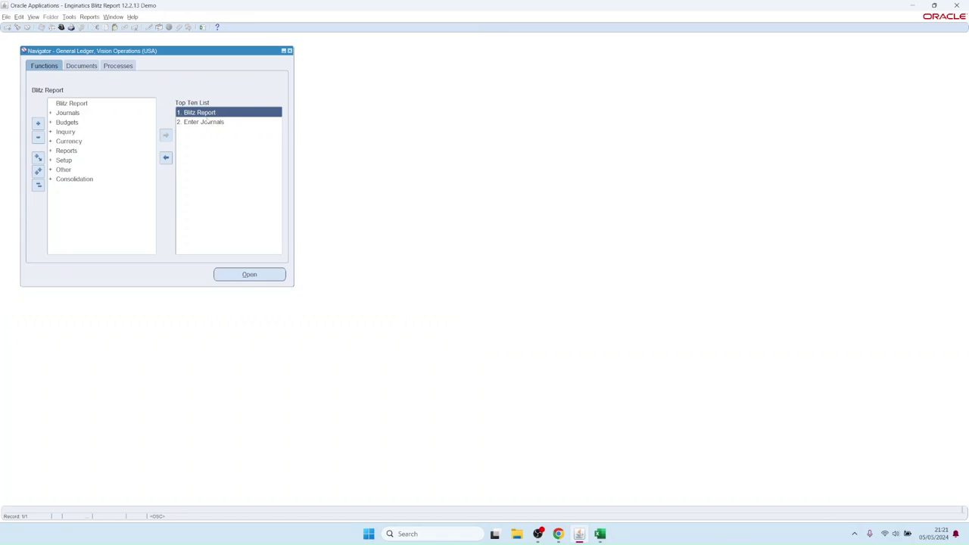
- Switch to the GL Financial Statement Generator workbook in Excel and review the statement from its first rows
{"action": "mouse_move", "coordinate": [600, 534]}
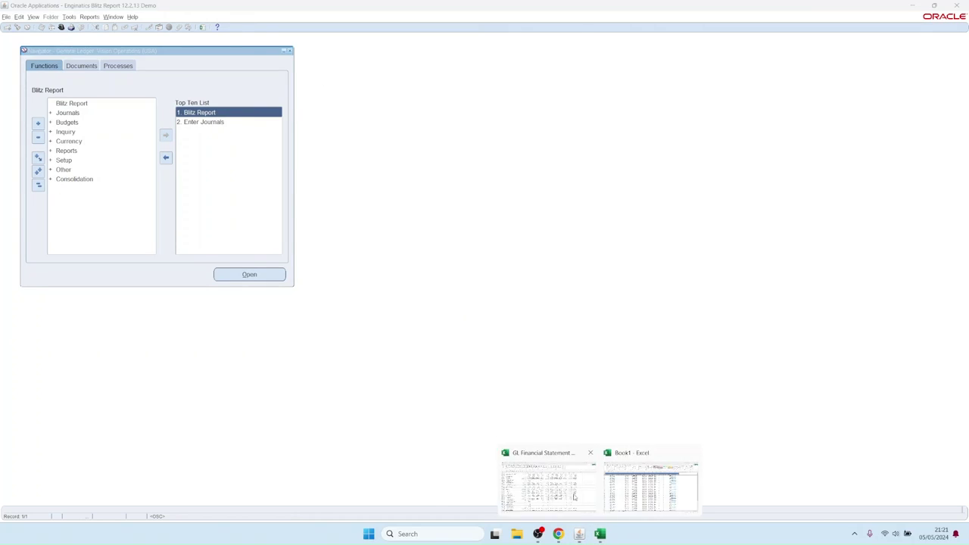
{"action": "left_click", "coordinate": [547, 485]}
{"action": "scroll", "coordinate": [186, 188], "scroll_direction": "up", "scroll_amount": 10}
{"action": "scroll", "coordinate": [186, 189], "scroll_direction": "down", "scroll_amount": 2}
{"action": "scroll", "coordinate": [186, 189], "scroll_direction": "up", "scroll_amount": 2}
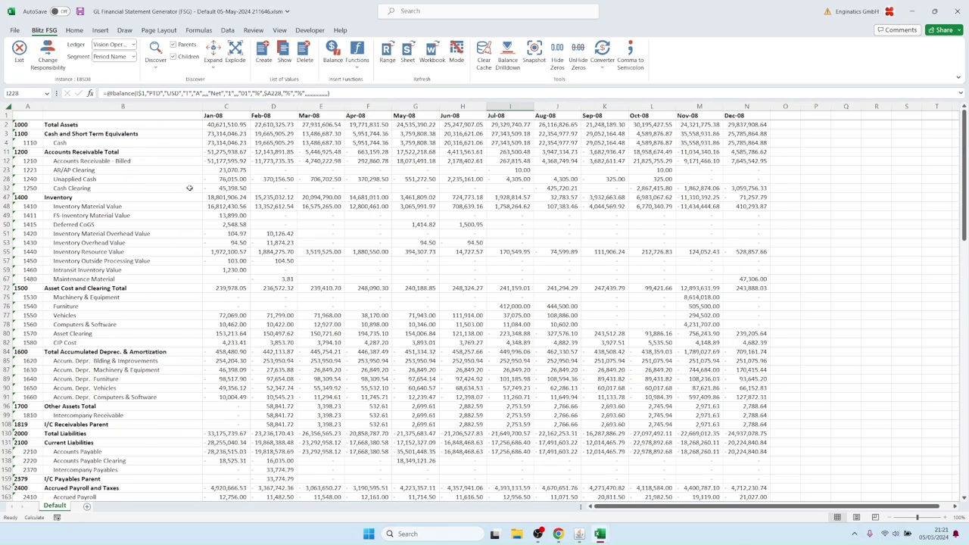
- Switch to Oracle Applications and run the GL Financial Statement Generator (FSG) in Blitz Report with the Income Summary Statement template
{"action": "mouse_move", "coordinate": [580, 535]}
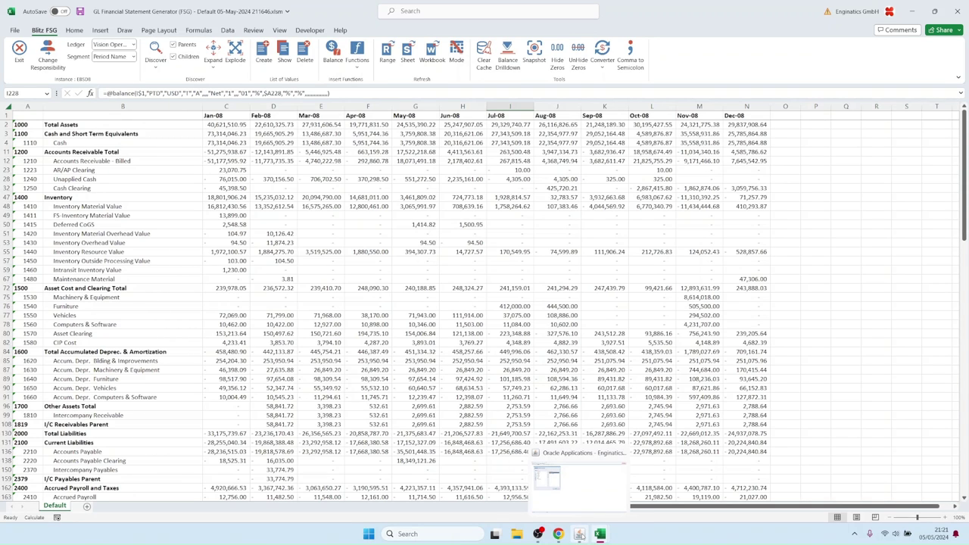
{"action": "left_click", "coordinate": [578, 502]}
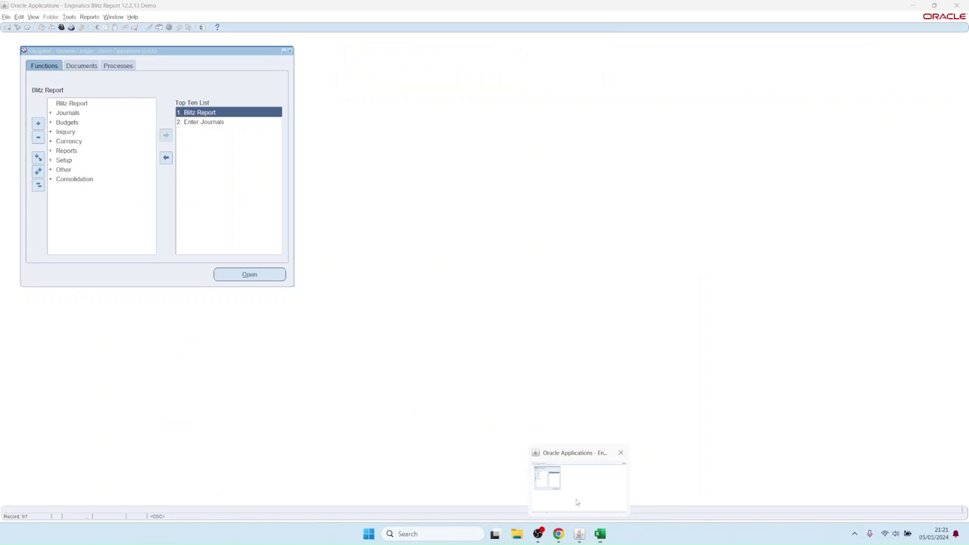
{"action": "double_click", "coordinate": [205, 114]}
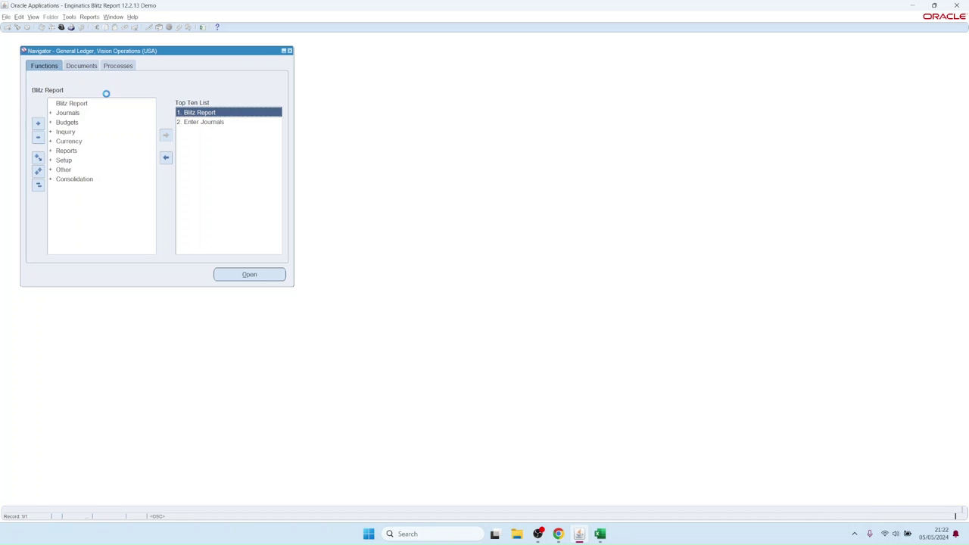
{"action": "double_click", "coordinate": [110, 67]}
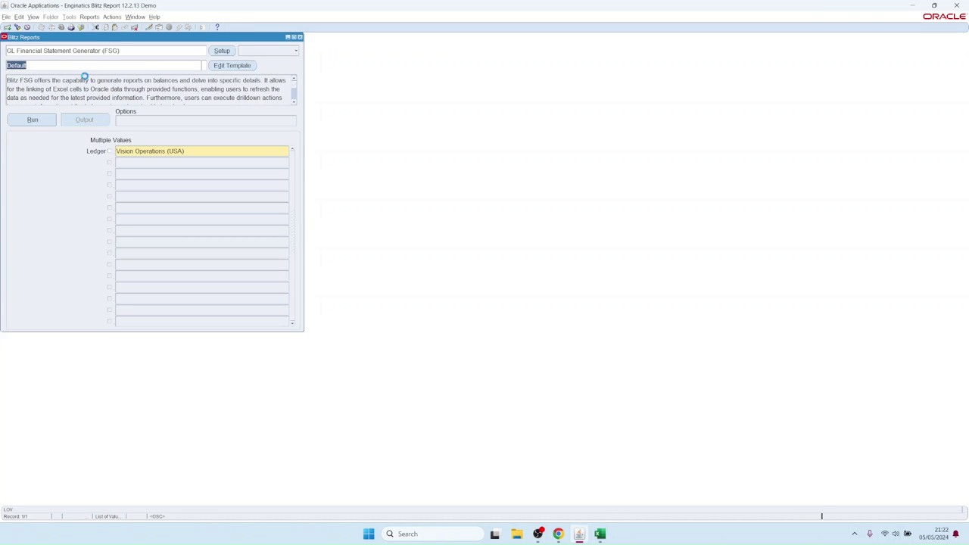
{"action": "double_click", "coordinate": [224, 238]}
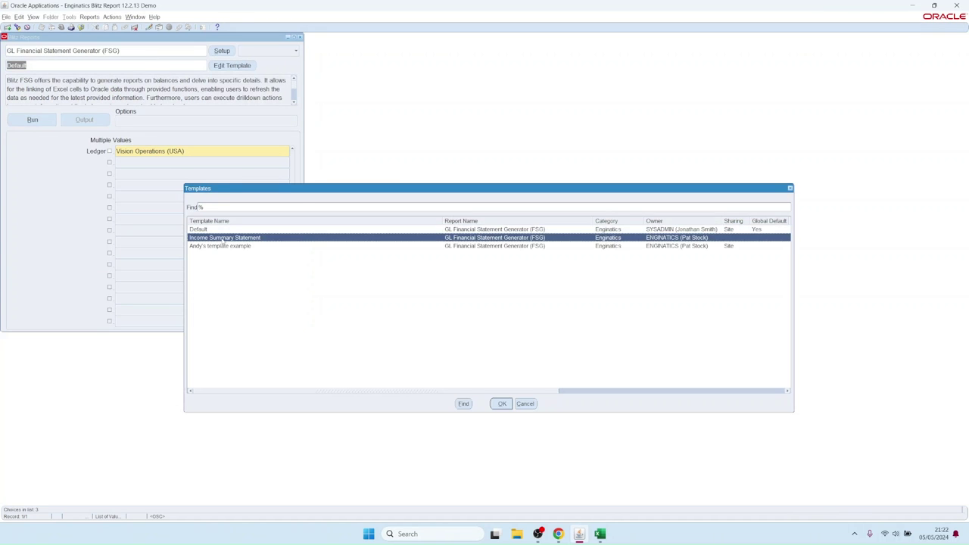
{"action": "left_click", "coordinate": [34, 120]}
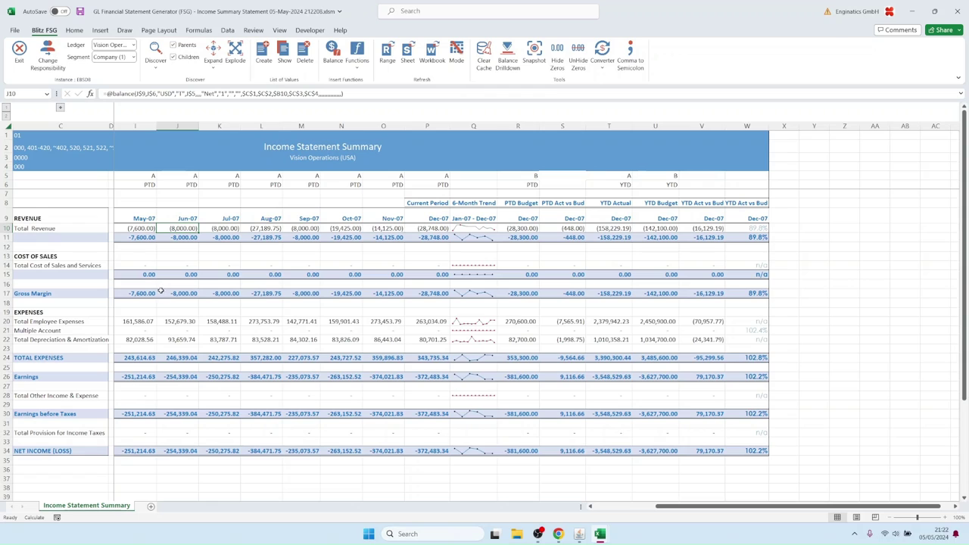
- Inspect the Jun-07 Gross Margin formula and the Jul-07 Total Revenue balance formula in the Income Statement Summary
{"action": "left_click", "coordinate": [183, 294]}
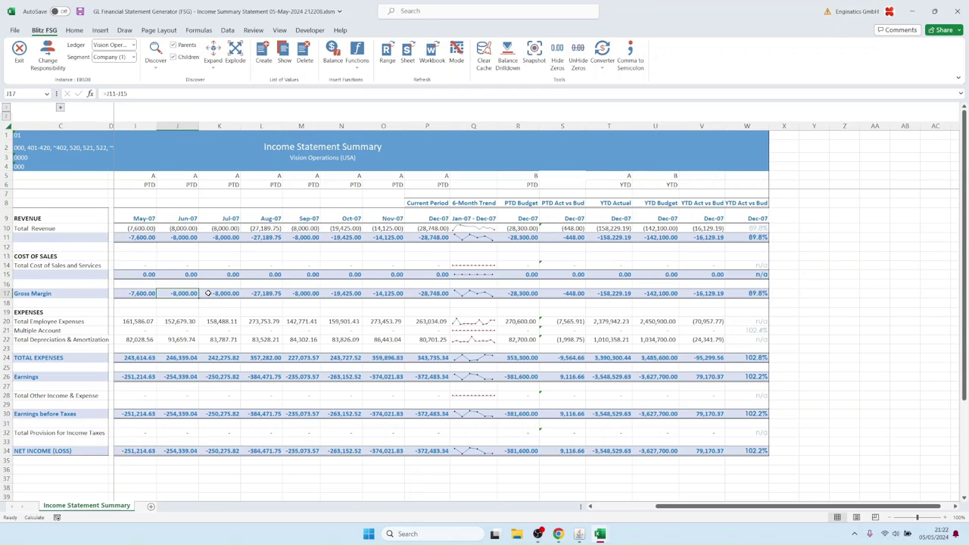
{"action": "key", "text": "F2"}
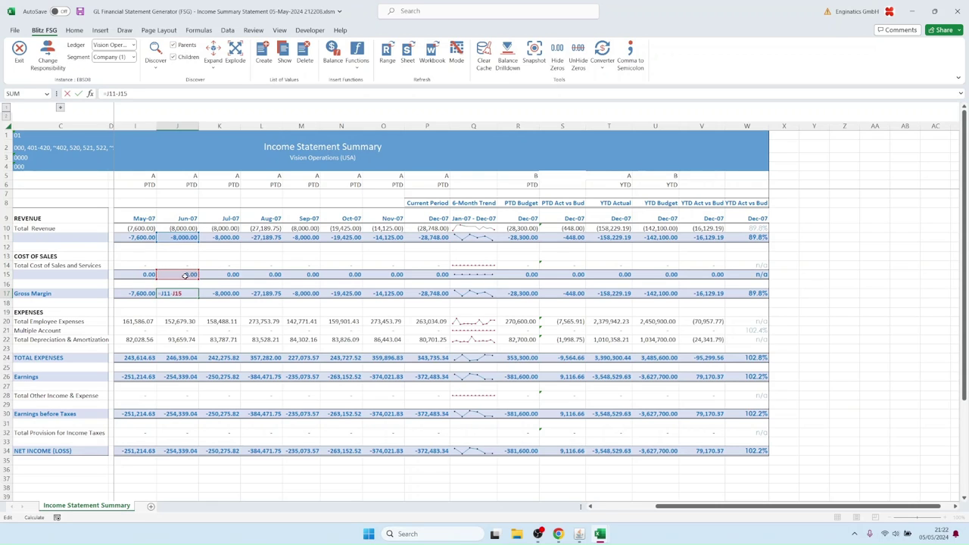
{"action": "key", "text": "Escape"}
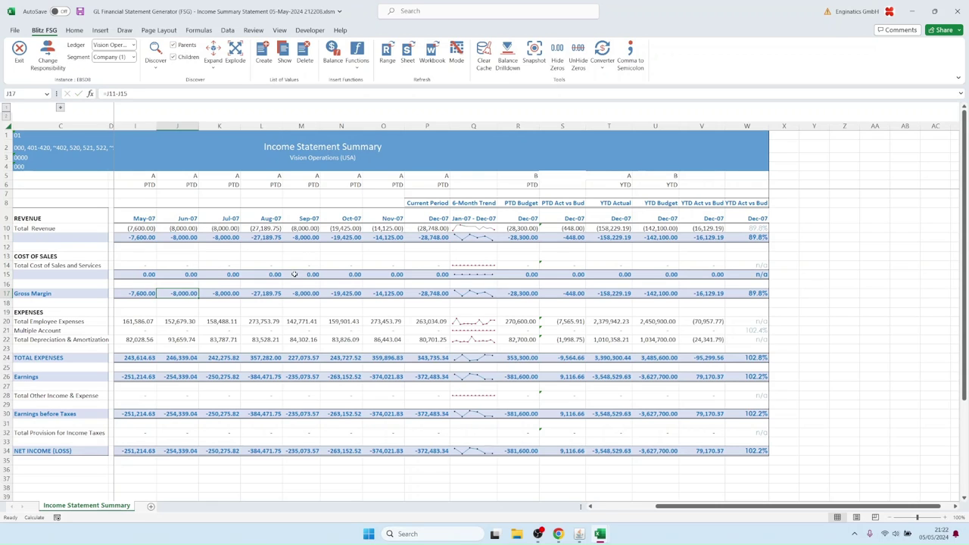
{"action": "left_click", "coordinate": [226, 230]}
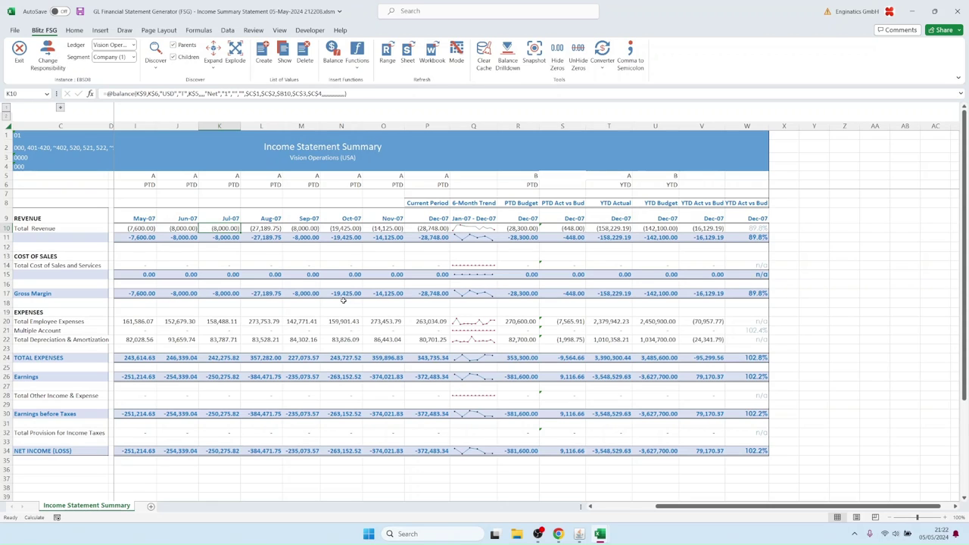